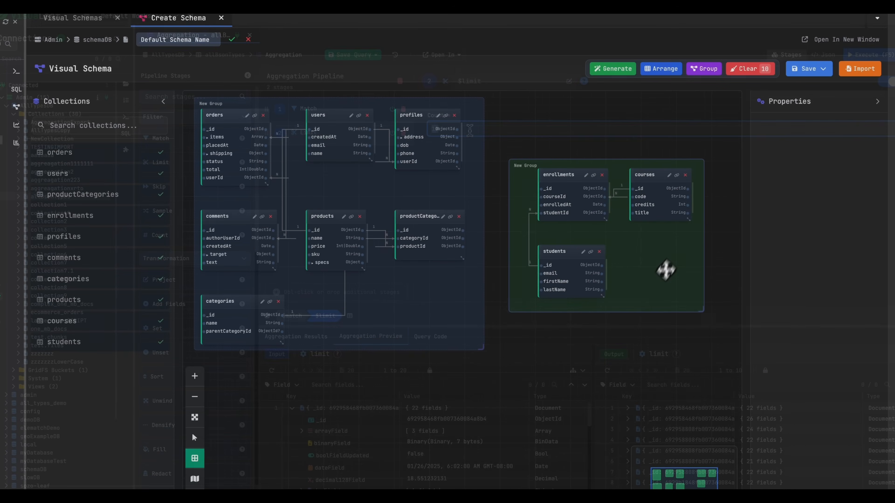
left_click_drag(445, 204, 449, 188)
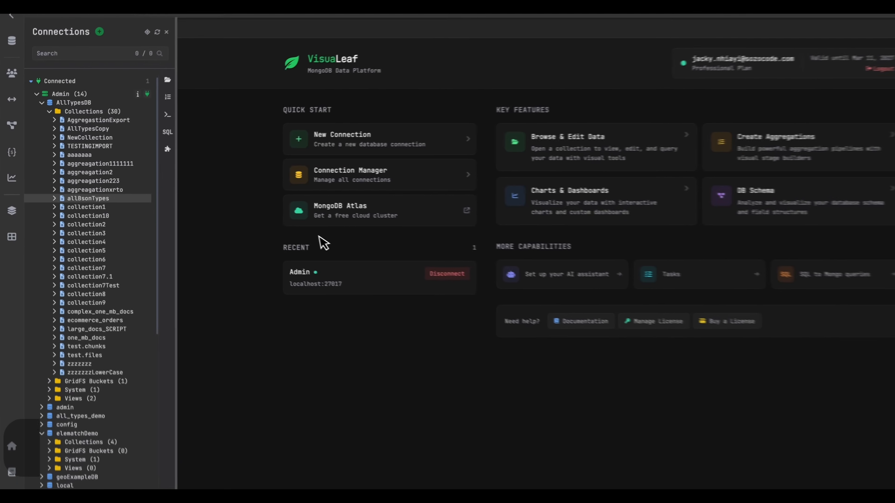
Open the allBsonTypes collection of AllTypesDB, expanding its fourth document and, recursively, its second document.
left_click(114, 201)
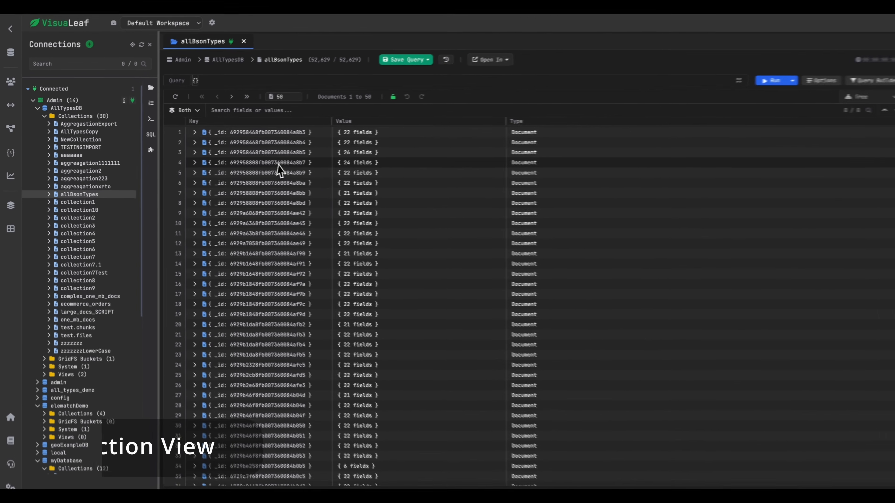
left_click(326, 163)
right_click(282, 144)
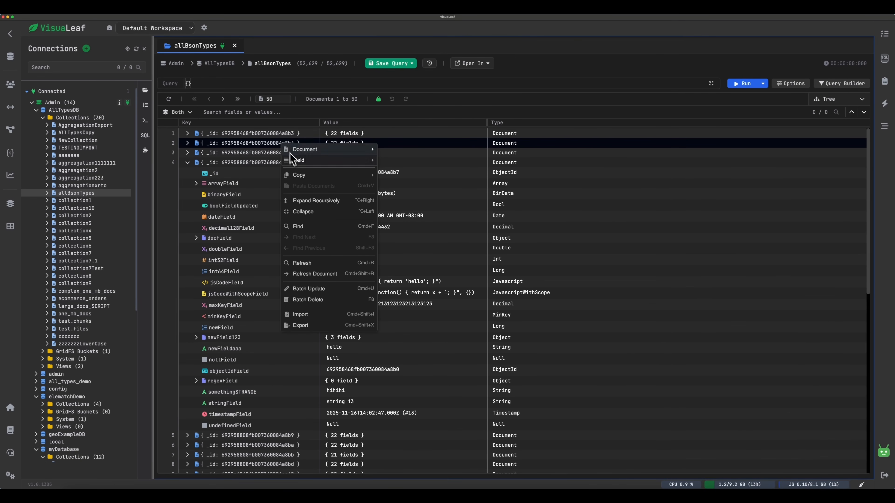
left_click(316, 200)
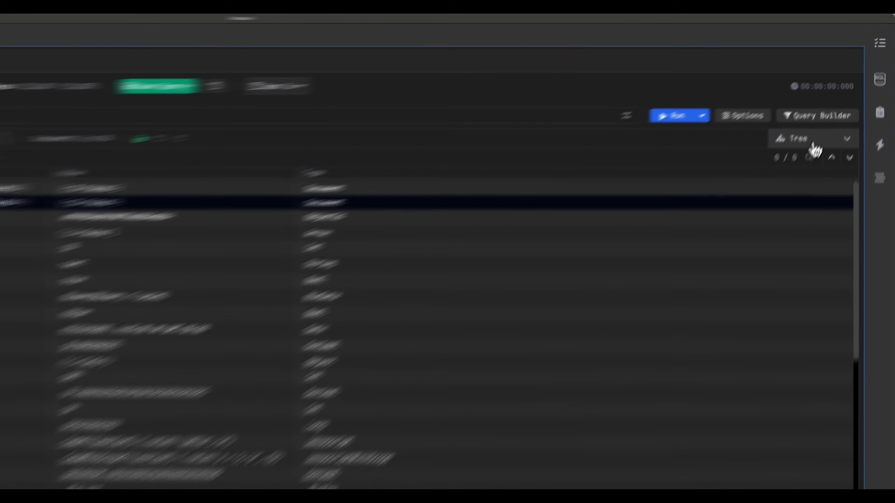
View the allBsonTypes documents as BSON, table and tree, and collapse arrayField and docField in the second tree document.
left_click(842, 99)
left_click(745, 225)
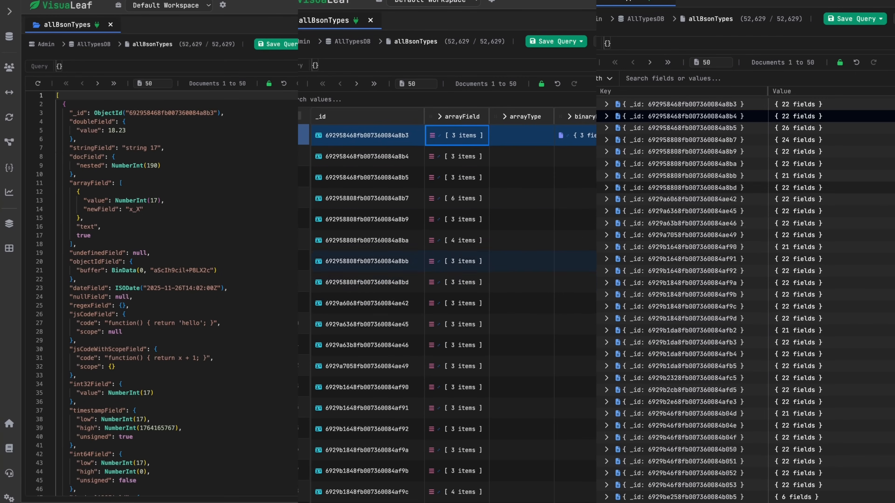
left_click(890, 185)
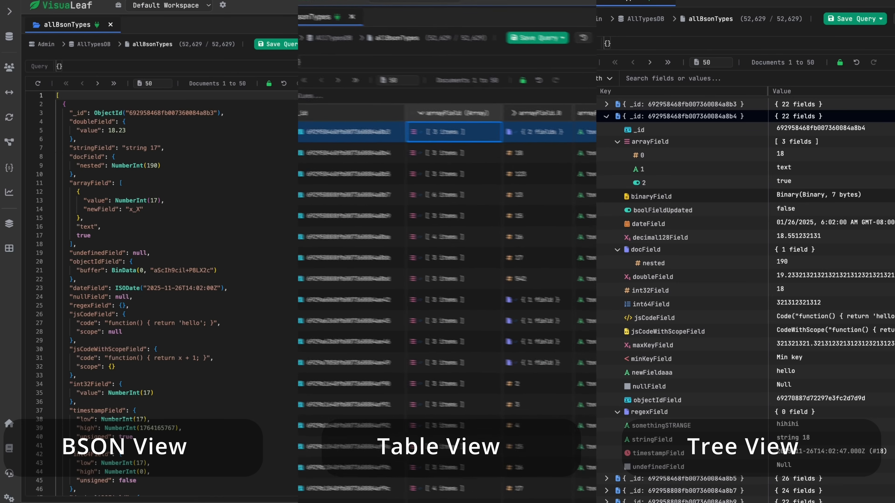
scroll(148, 282, "down", 10)
left_click(847, 145)
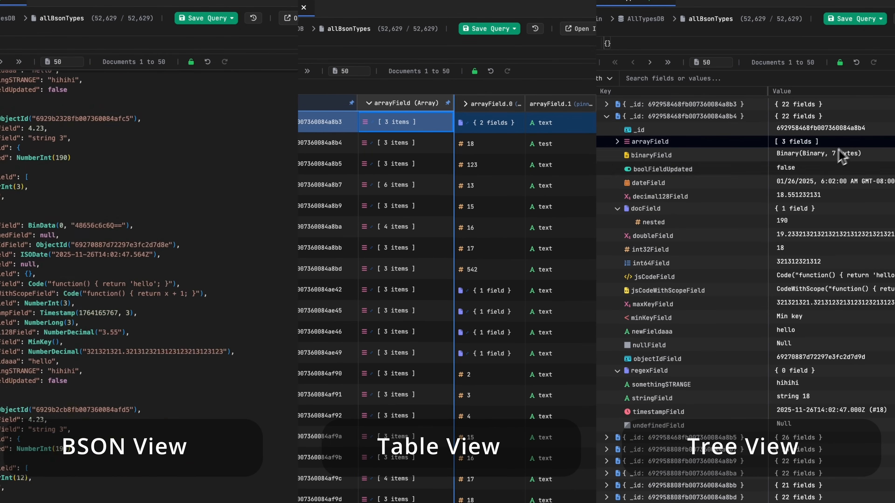
left_click(793, 208)
Set boolFieldUpdated to true in the second document of allBsonTypes.
double_click(789, 171)
scroll(148, 283, "up", 15)
scroll(446, 282, "right", 10)
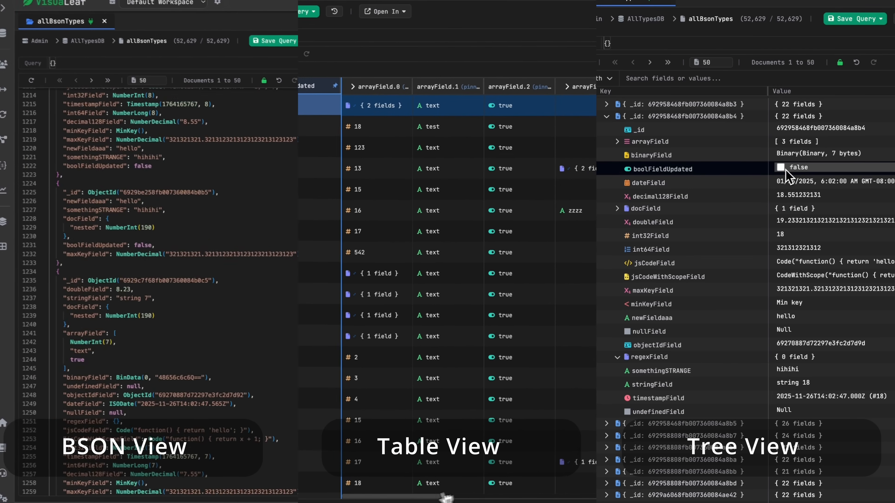
left_click(781, 169)
key("Return")
scroll(148, 282, "up", 20)
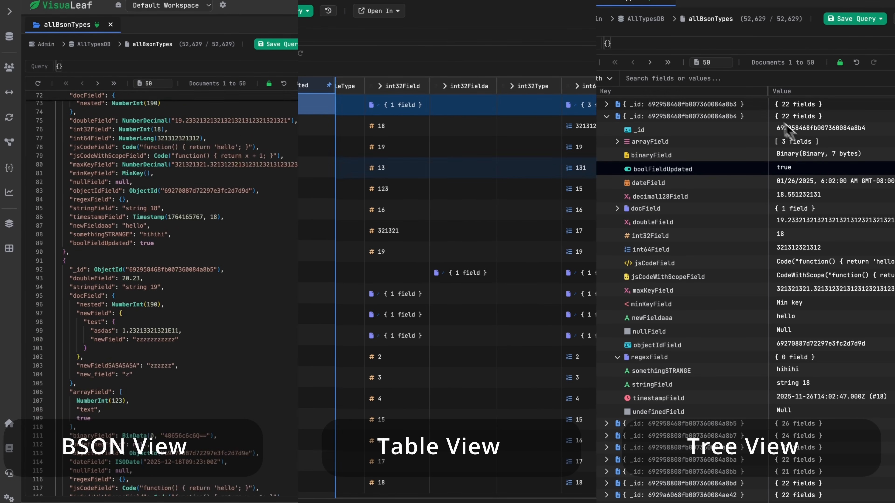
Change the number of allBsonTypes documents shown per page.
double_click(593, 147)
left_click_drag(765, 92, 697, 92)
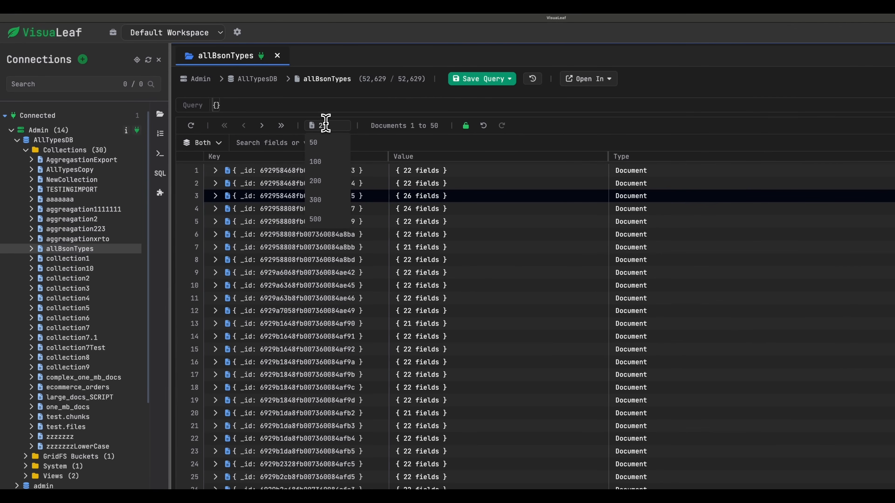
key("Return")
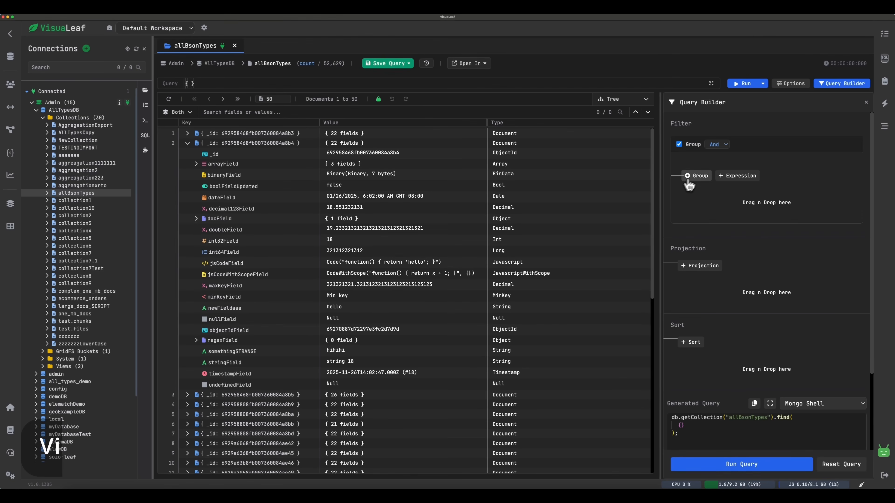
Add a nested group to the query filter with the condition decimal128Field equals 18.551232131 from the second document.
left_click(697, 176)
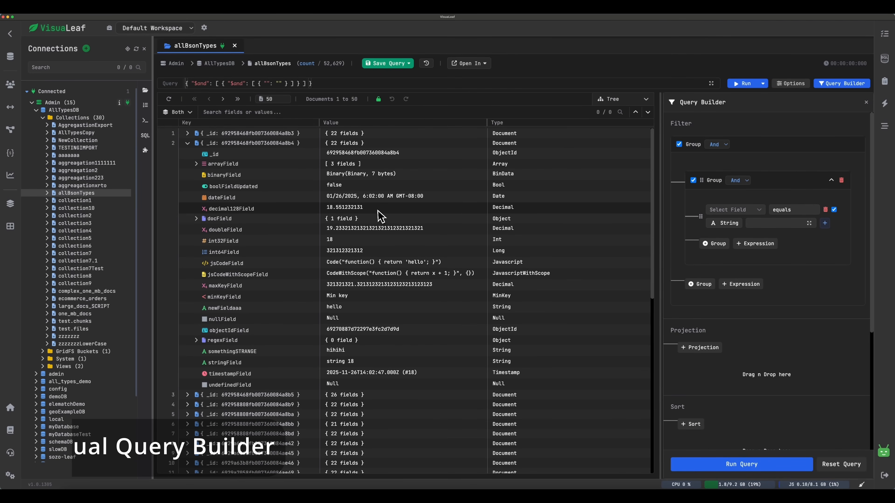
left_click_drag(379, 212, 697, 217)
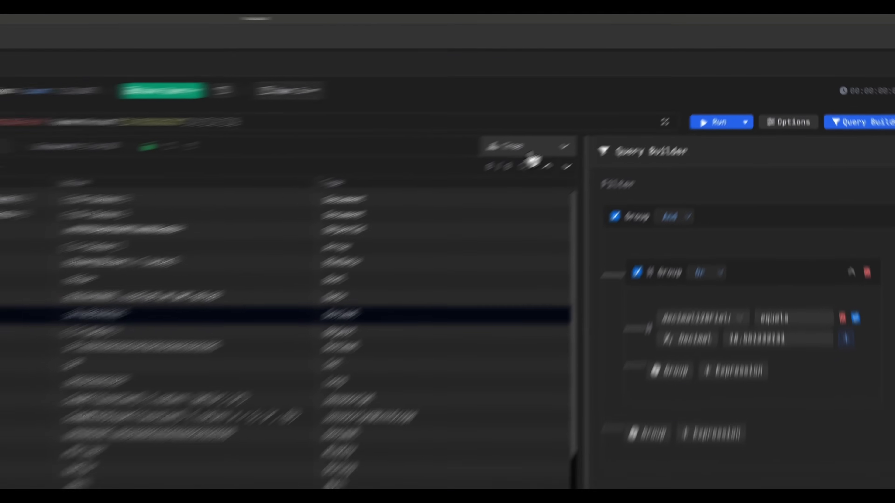
Show the documents as a table, add the second row's arrayField value to the filter, and run the query.
left_click(623, 99)
left_click(622, 136)
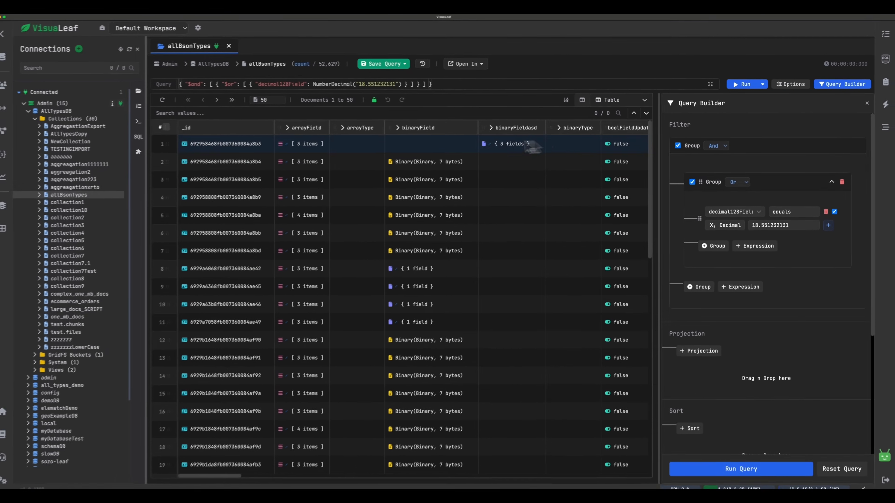
left_click(310, 161)
left_click_drag(310, 160, 757, 253)
left_click(730, 465)
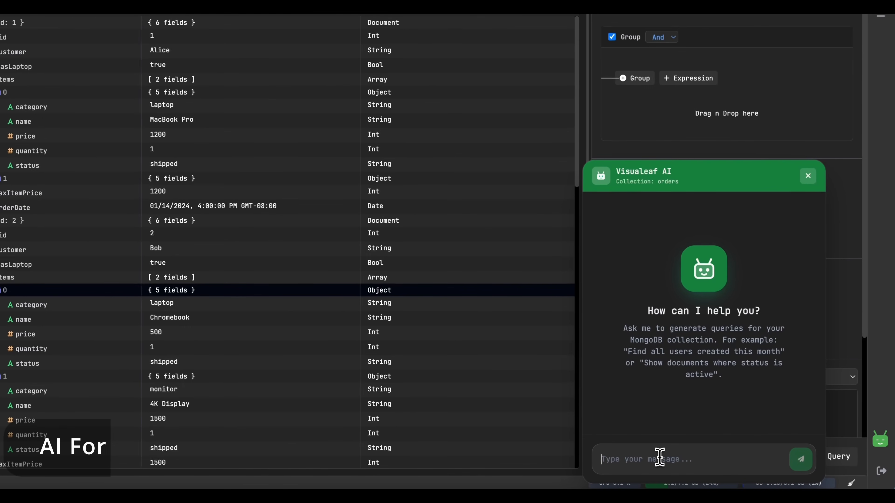
Ask the AI assistant to find all users with items that cost more than 1000 and are laptops, and close the chat.
left_click(660, 458)
type("Hey find me all users that have items that cost more than 1000 and that are")
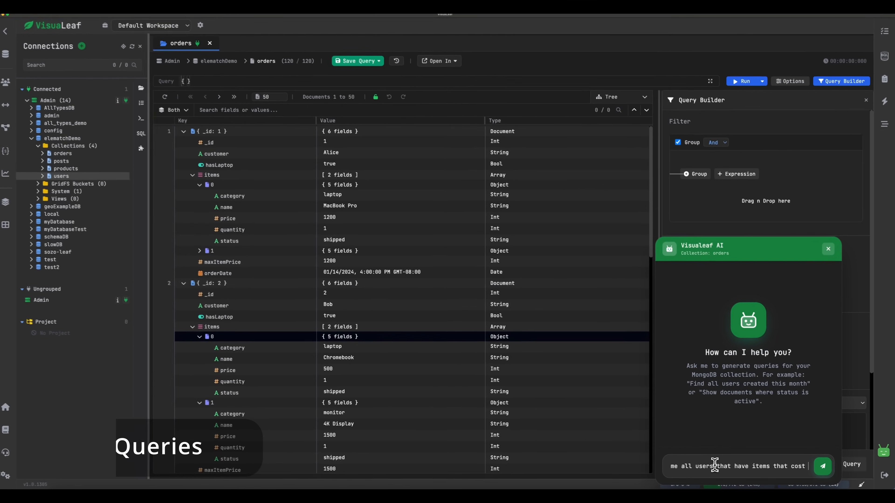
key("Return")
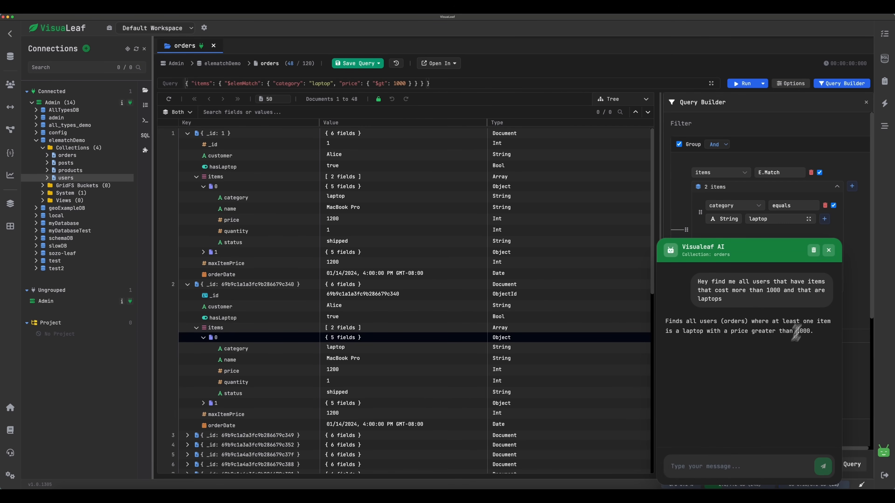
left_click(829, 250)
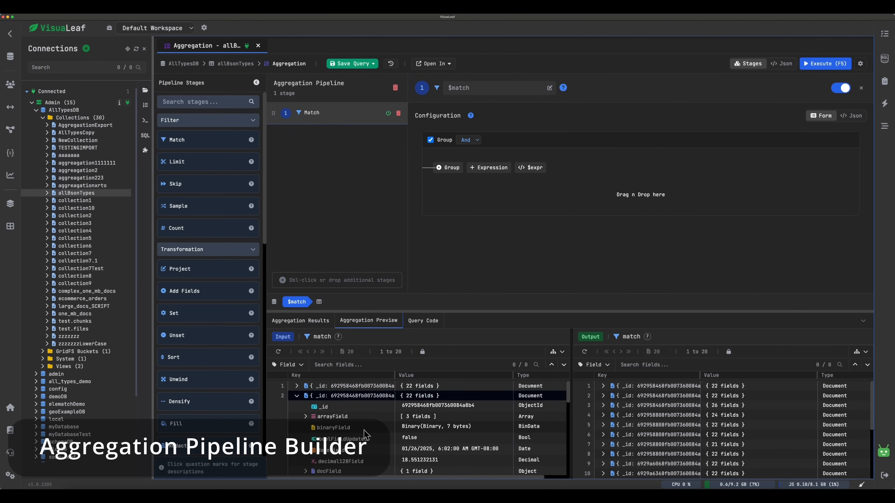
Configure the Match stage with the second document's binaryField value and the condition decimal128Field greater than 10.
left_click_drag(364, 430, 490, 209)
left_click_drag(352, 462, 542, 184)
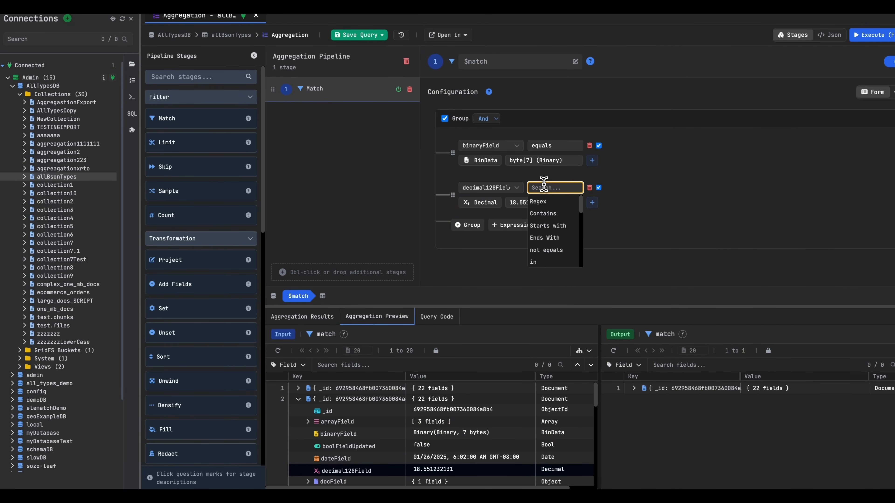
double_click(532, 204)
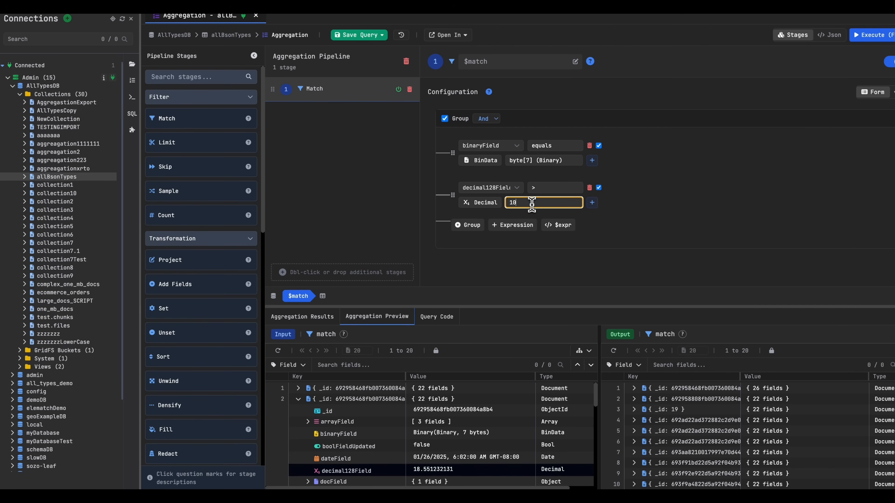
Add a Limit stage with a count of 20 to the pipeline, followed by a Project stage.
left_click_drag(298, 166, 410, 144)
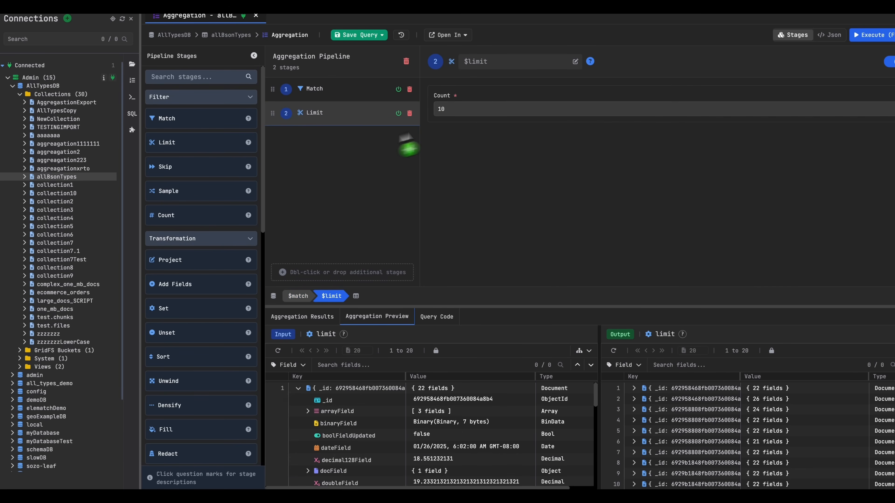
double_click(476, 111)
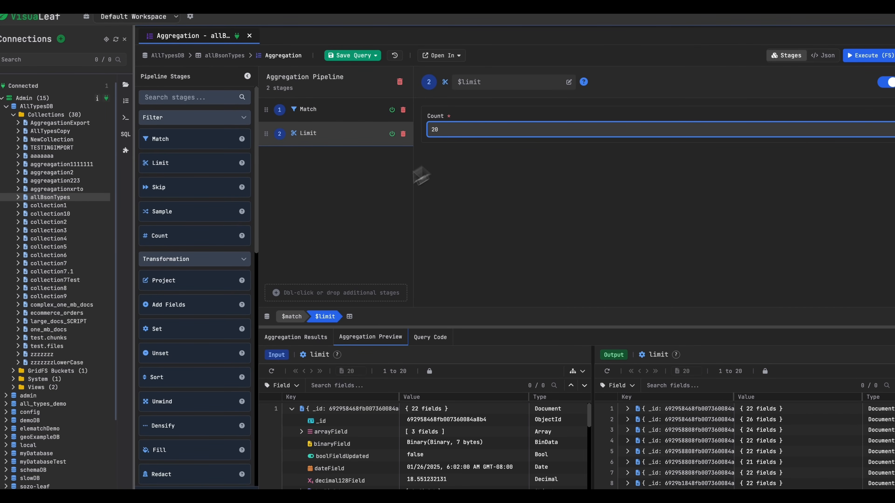
left_click_drag(201, 280, 388, 201)
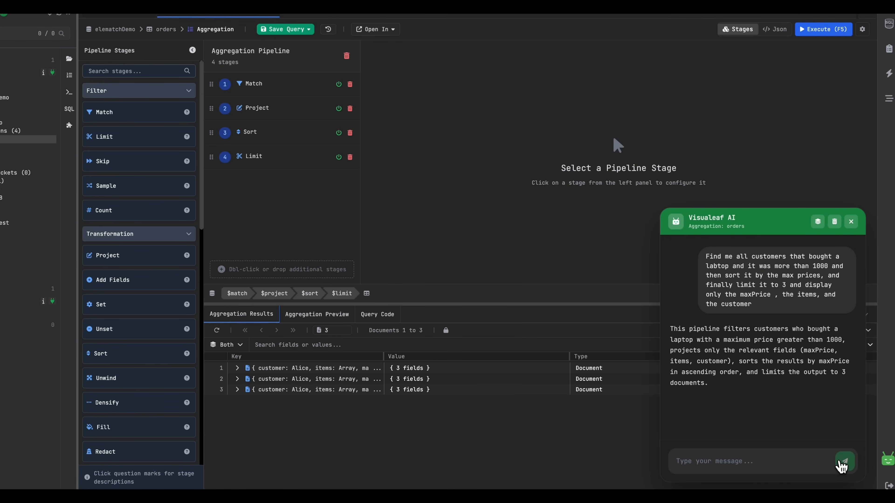
Close the AI chat and review the Match, Project, Sort and Limit stages generated for the orders pipeline.
left_click(851, 221)
left_click(286, 88)
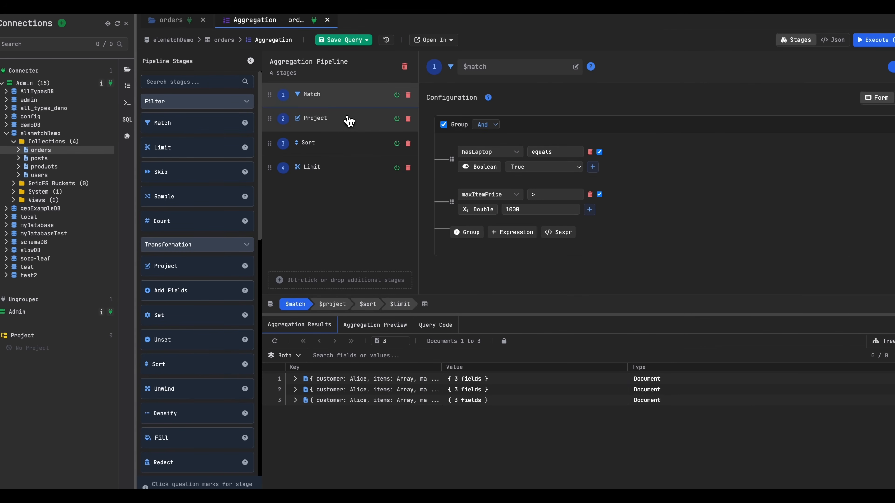
left_click(286, 109)
left_click(346, 151)
left_click(345, 173)
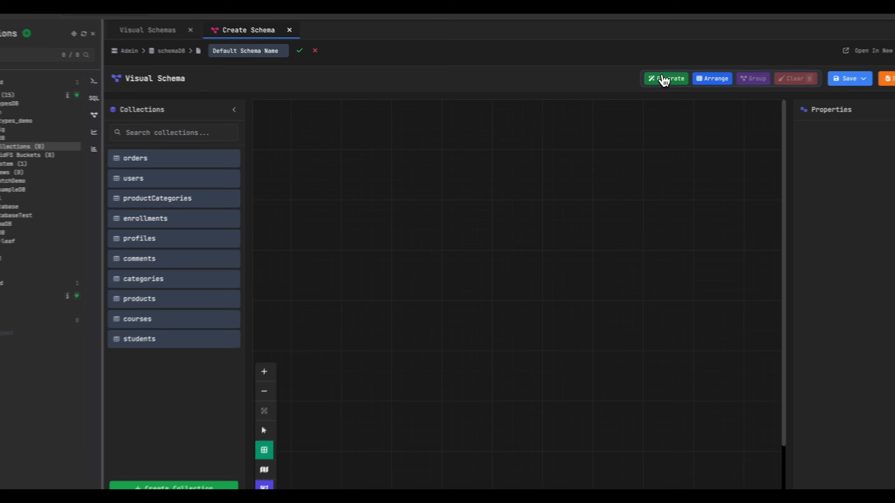
Generate the schemaDB visual schema and group enrollments, courses and students apart from the group holding the other collections.
left_click(671, 76)
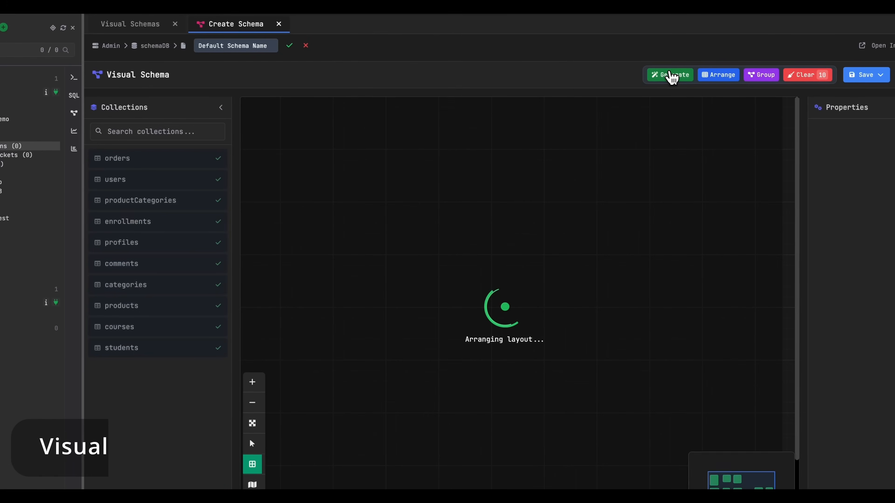
left_click_drag(253, 105, 541, 354)
mouse_move(600, 136)
left_mouse_down()
mouse_move(743, 234)
mouse_move(713, 300)
mouse_move(703, 301)
left_mouse_up()
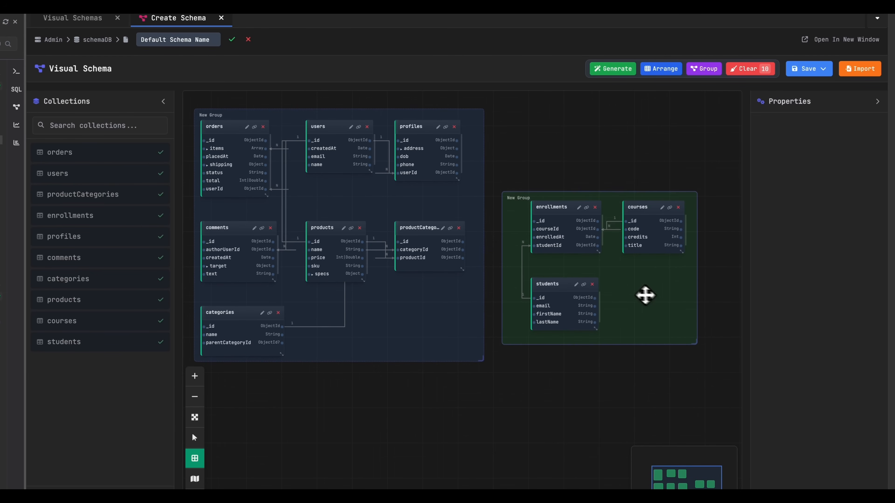
Reposition collection tables inside the first schema group and open the properties of the users-to-profiles relation.
mouse_move(430, 196)
left_mouse_down()
mouse_move(450, 190)
mouse_move(442, 191)
left_mouse_up()
left_click_drag(379, 160, 378, 195)
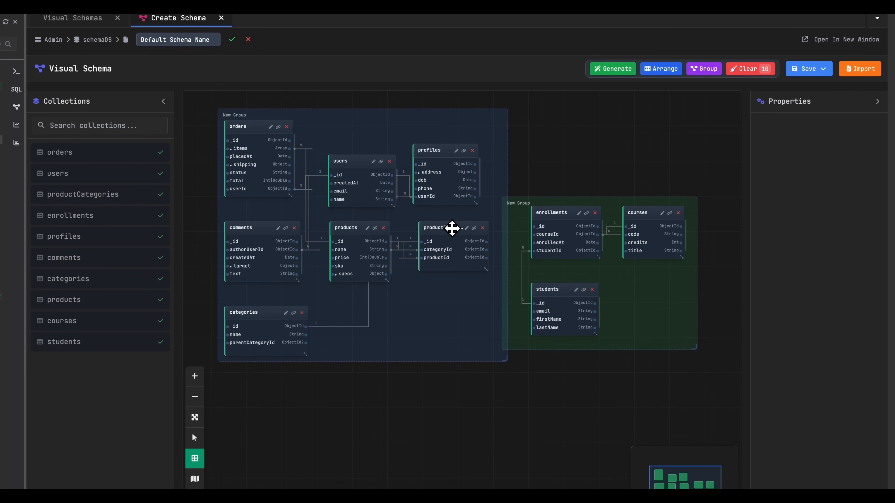
left_click(453, 228)
left_click(463, 178)
left_click(798, 192)
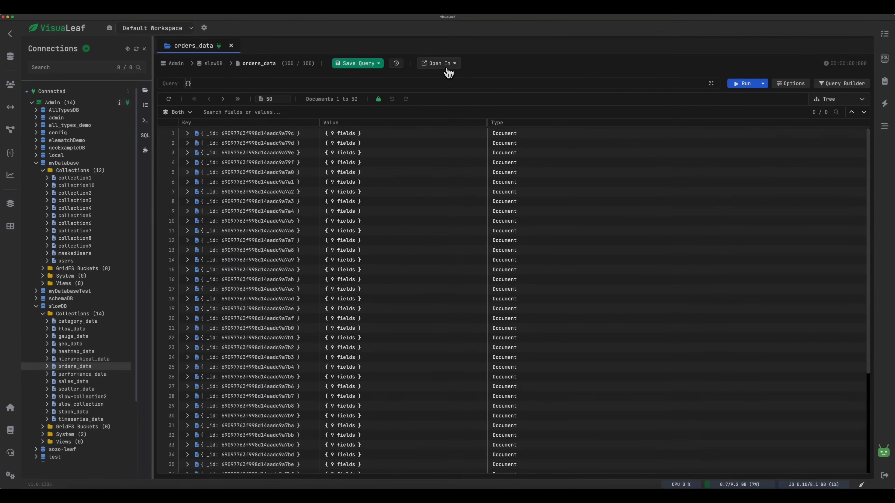
Build a bar chart from orders_data with product on the X-axis, quantity on the Y-axis, and region as the series.
left_click(437, 63)
left_click(491, 167)
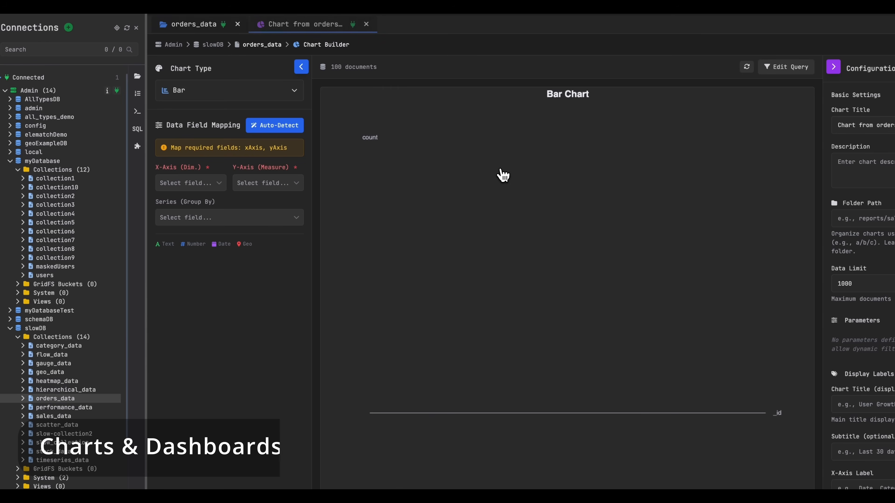
left_click(214, 239)
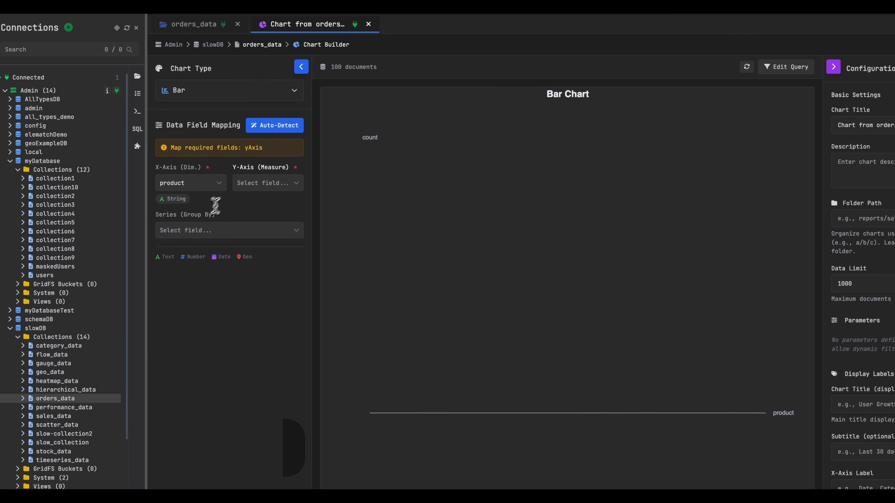
left_click(251, 251)
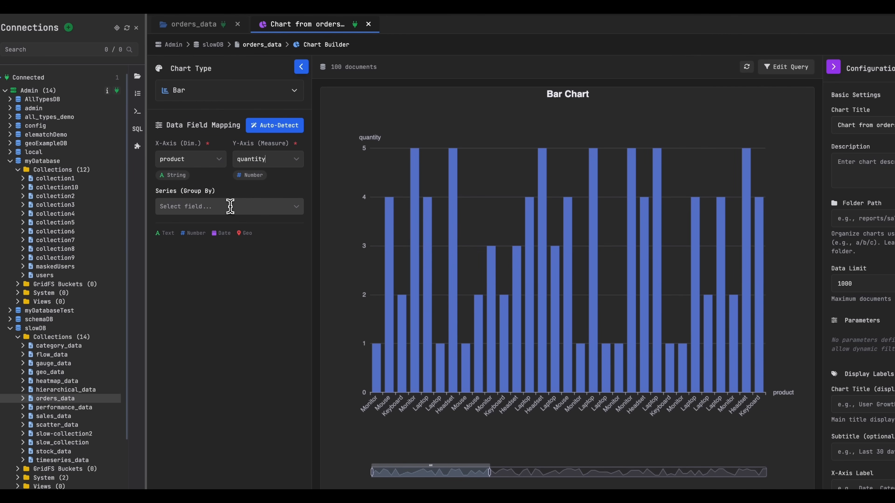
left_click(229, 206)
left_click(208, 328)
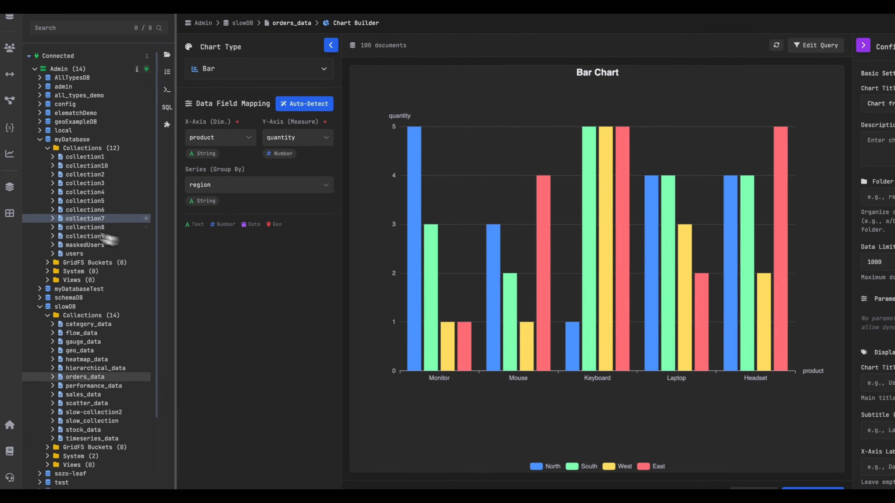
Create a new dashboard and add the orders_data bar chart to it as a 4 by 3 widget.
left_click(14, 216)
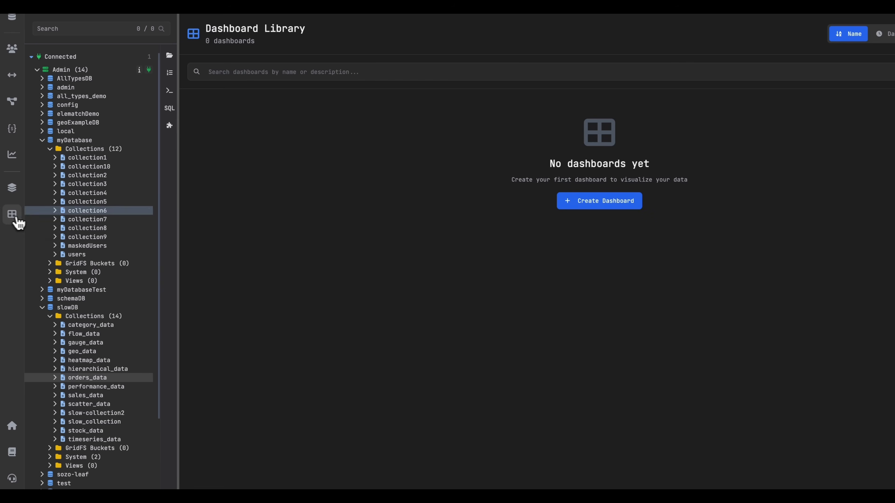
left_click(493, 220)
left_click(511, 222)
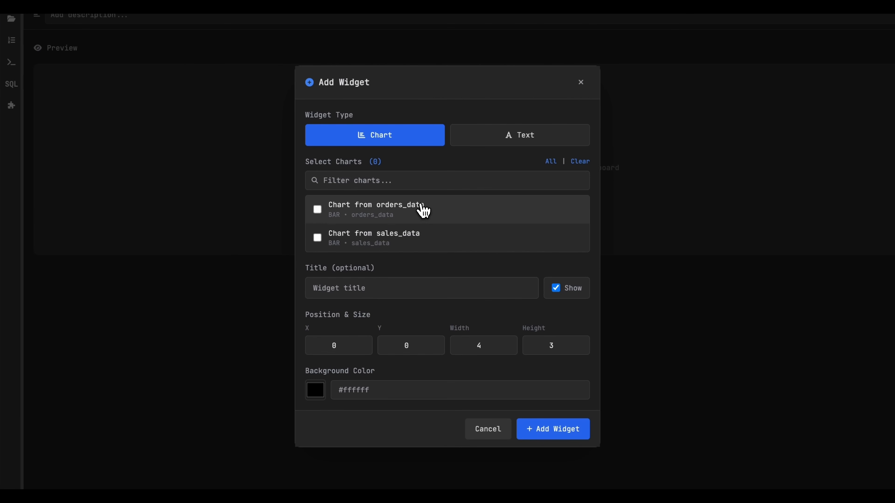
left_click(427, 229)
left_click(576, 431)
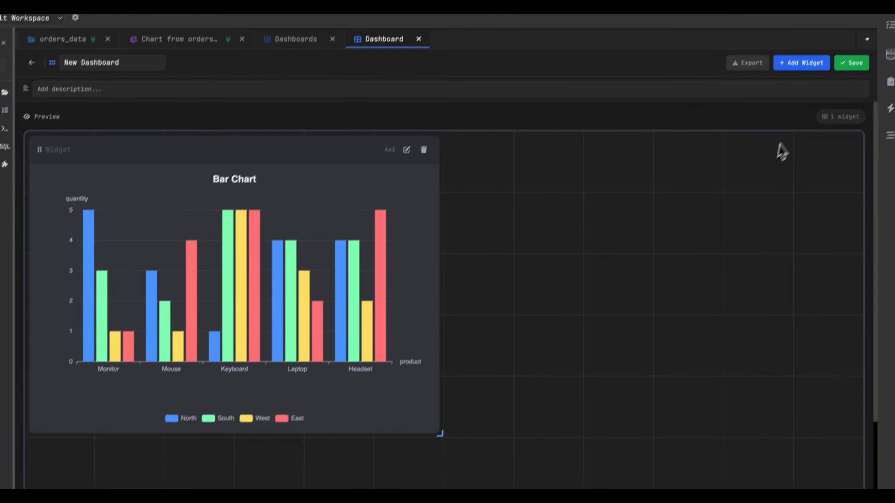
Save the new dashboard containing the bar chart widget.
left_click(852, 63)
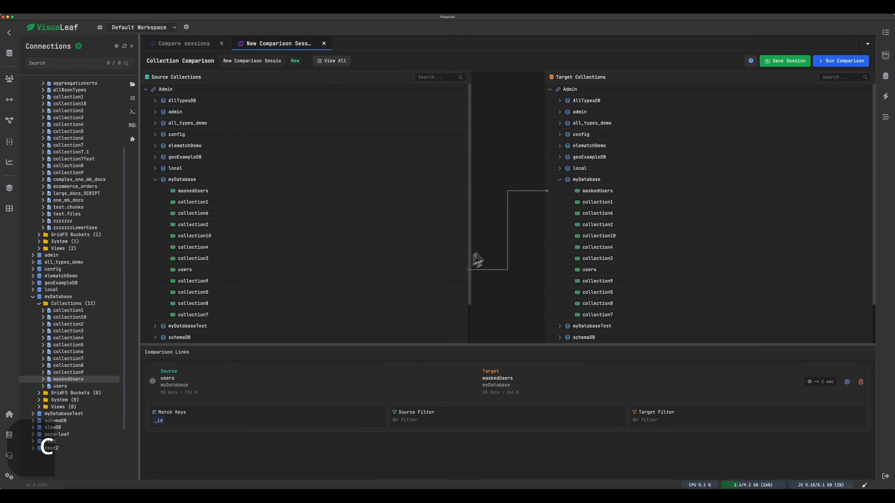
Run the comparison of myDatabase.users against myDatabase.maskedUsers and expand the first modified document's field differences.
left_click(843, 63)
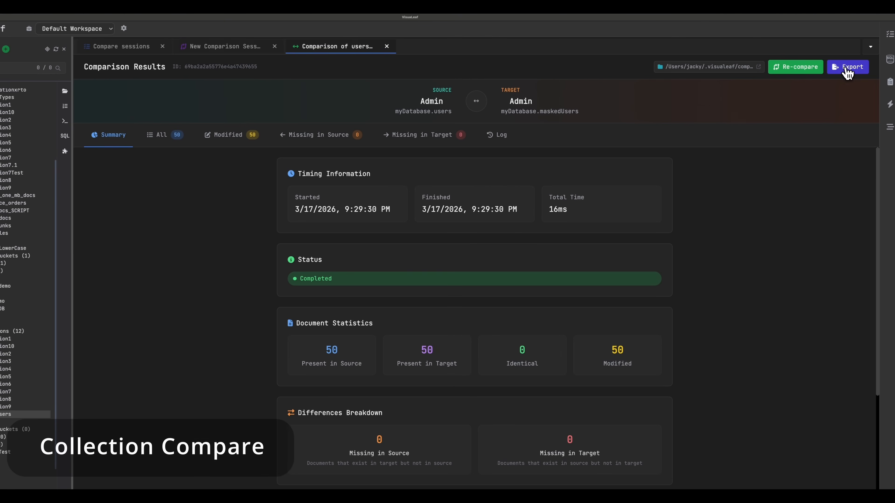
left_click(233, 136)
left_click(262, 202)
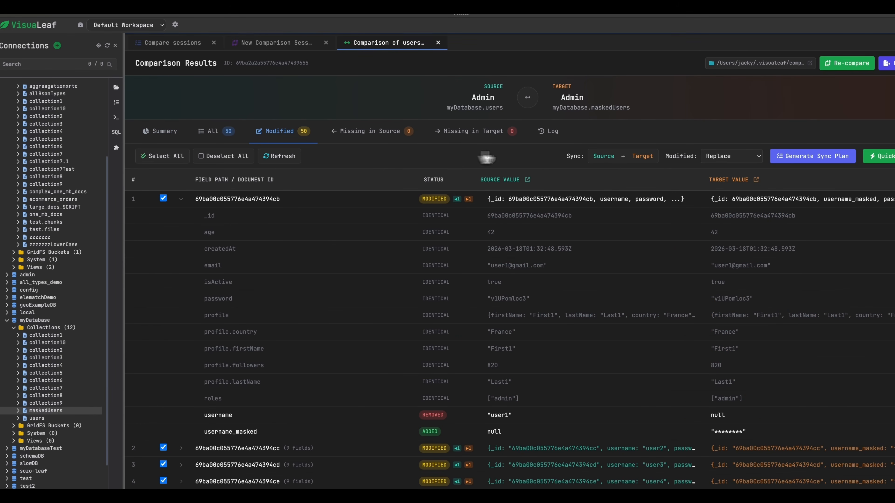
Sync all modified documents from myDatabase.users to myDatabase.maskedUsers using the Replace (full document) strategy.
left_click(813, 156)
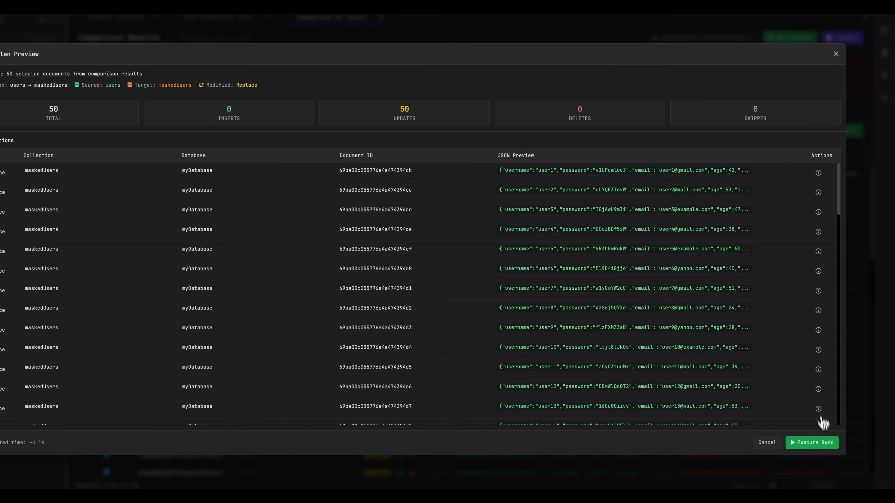
left_click(817, 443)
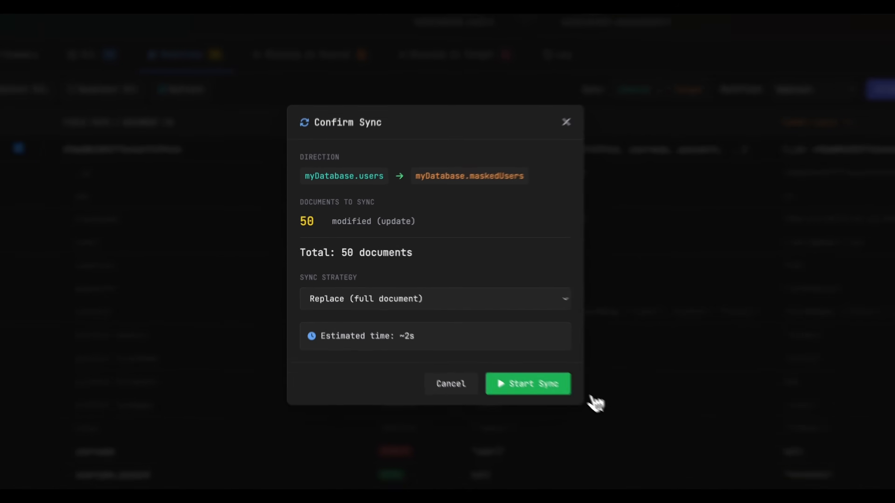
left_click(472, 341)
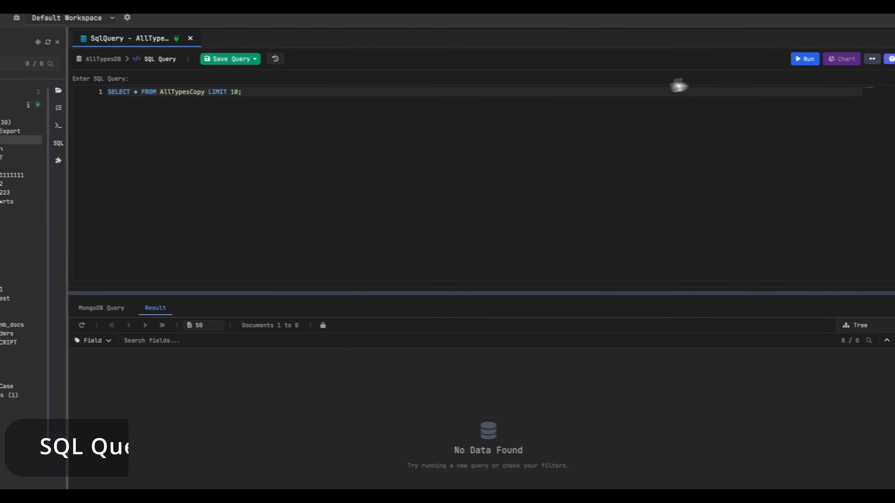
Run the SQL query SELECT * FROM AllTypesCopy LIMIT 10 and expand the second returned document.
left_click(803, 58)
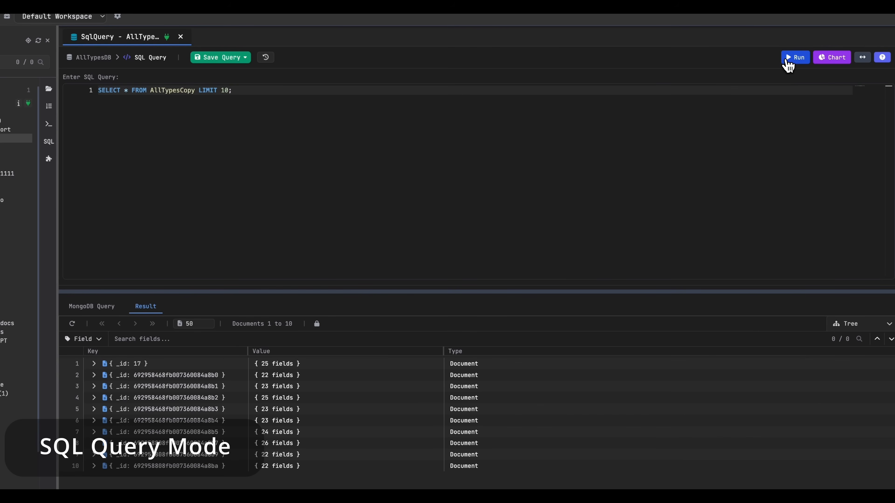
double_click(235, 374)
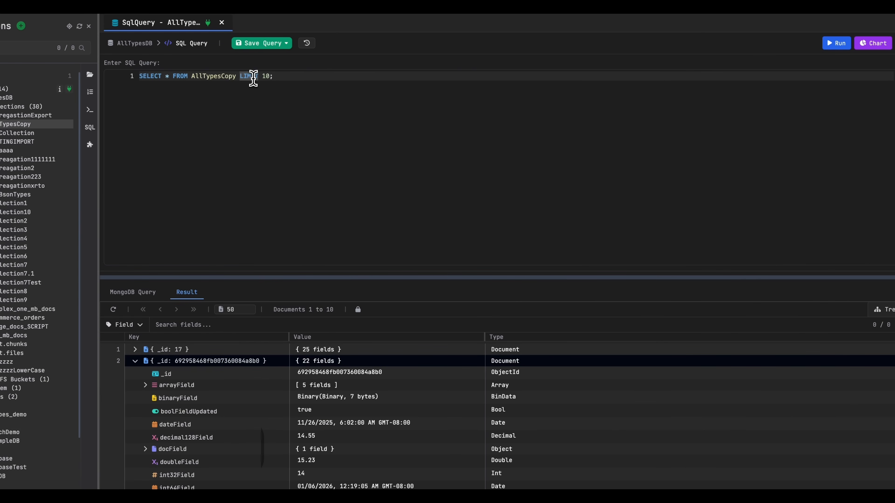
Filter the SQL query with WHERE _id IS ObjectId("692958468fb007360084a8b0"), copying the value from the expanded document, and run it.
key("Return")
type("IS")
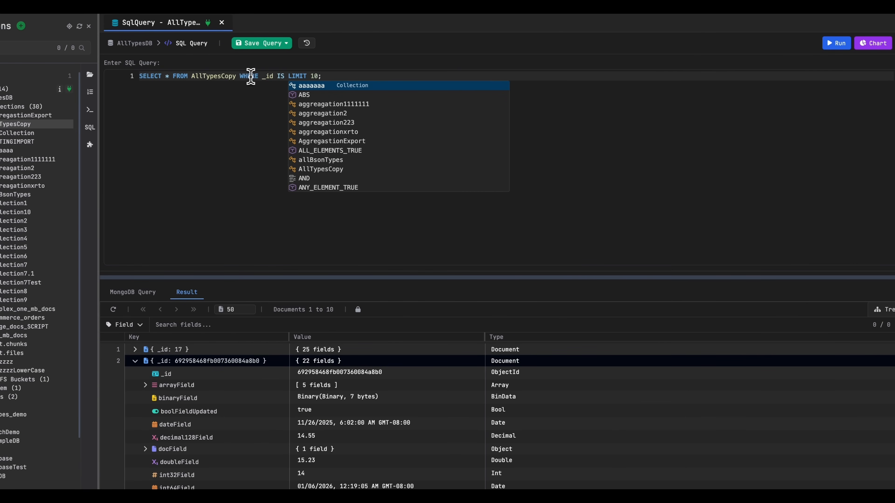
right_click(347, 373)
mouse_move(416, 341)
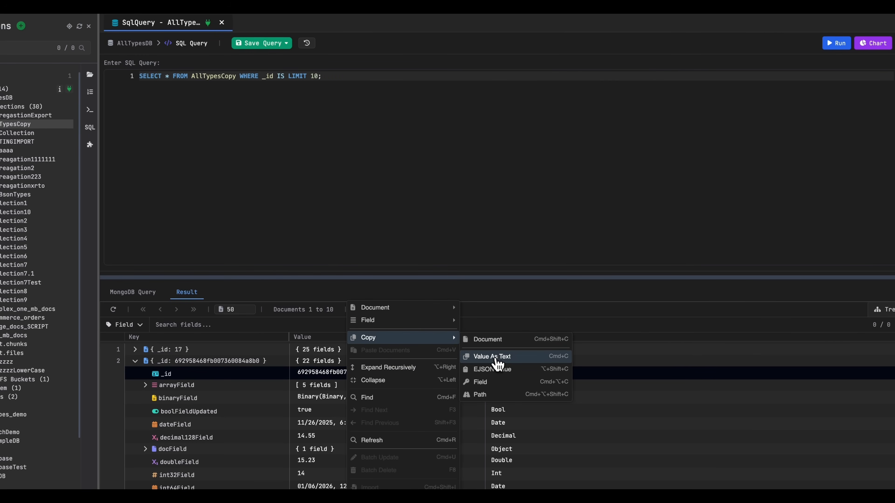
left_click(495, 358)
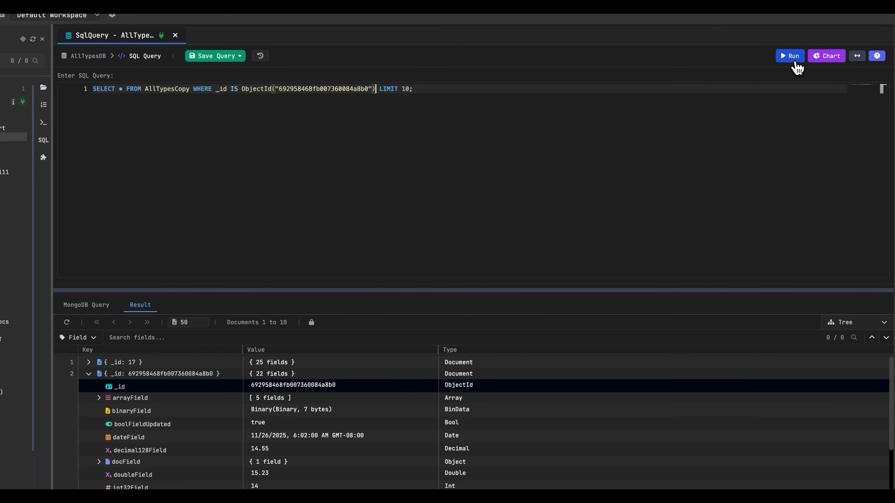
left_click(837, 43)
Examine the MongoDB query translated from the SQL statement and return to the query result.
left_click(320, 357)
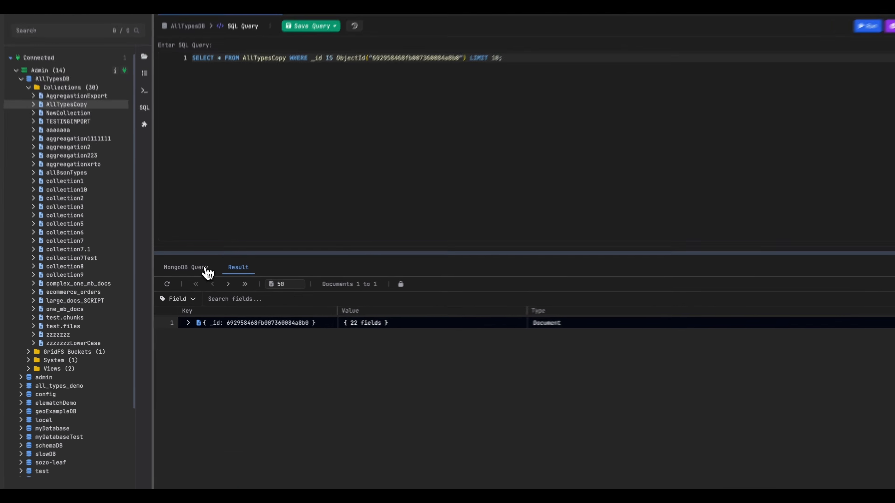
left_click(201, 265)
left_click(241, 265)
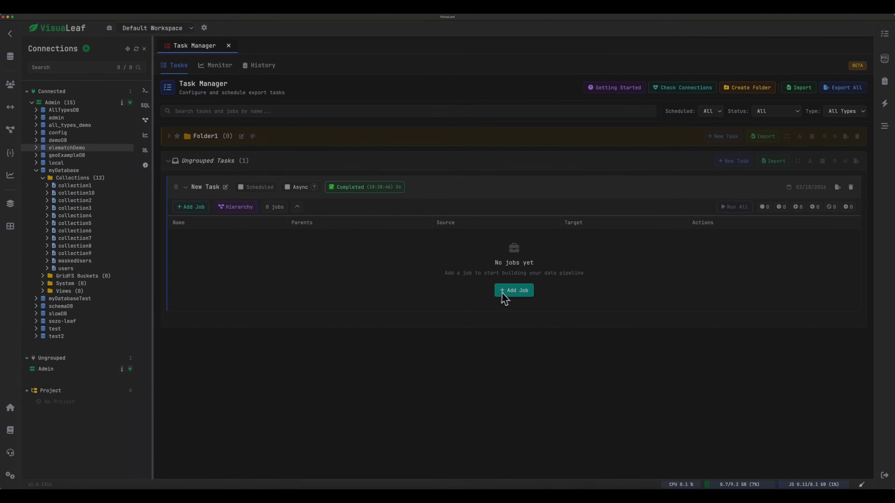
Configure the new job's source as the users collection of myDatabase on the Admin connection.
left_click(508, 293)
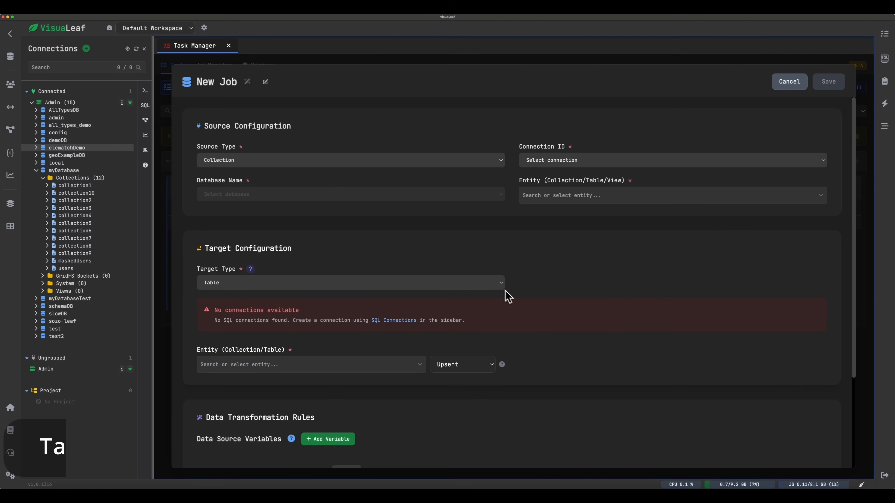
left_click(432, 192)
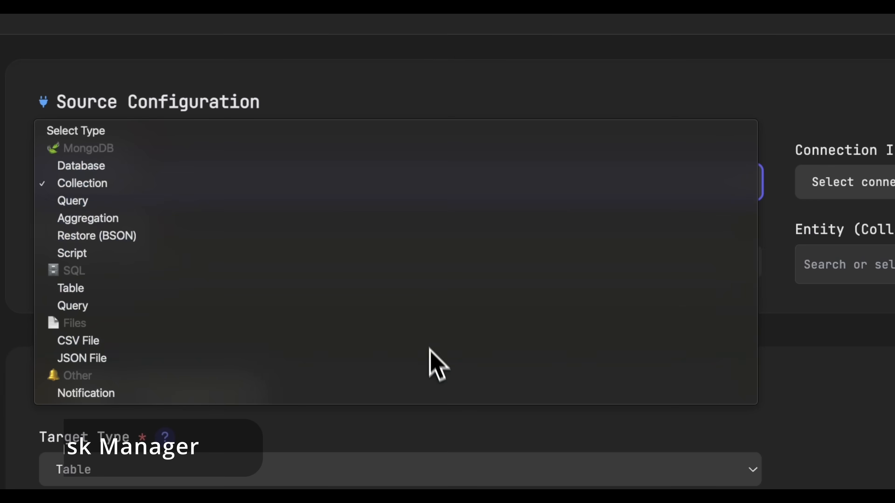
left_click(352, 187)
left_click(853, 186)
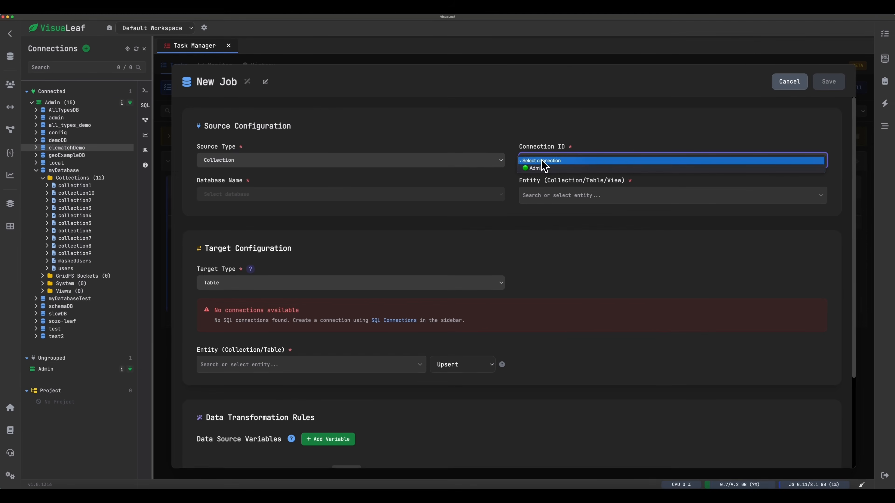
left_click(536, 168)
left_click(363, 198)
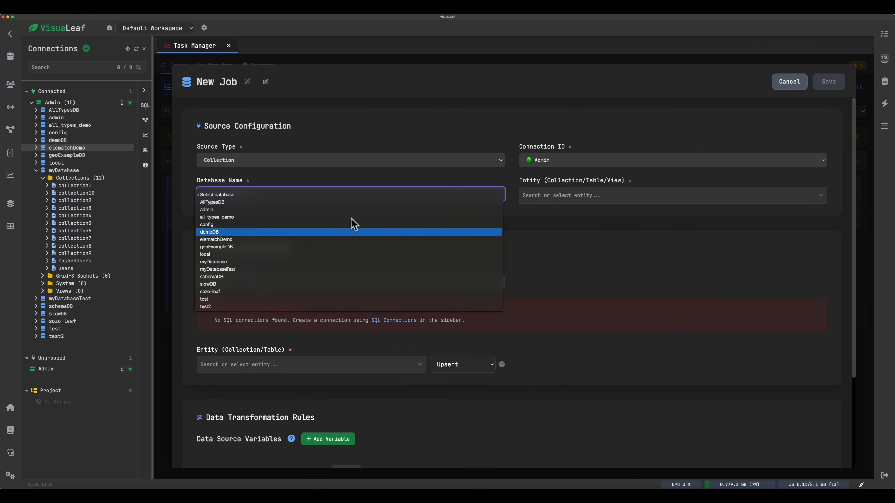
left_click(342, 262)
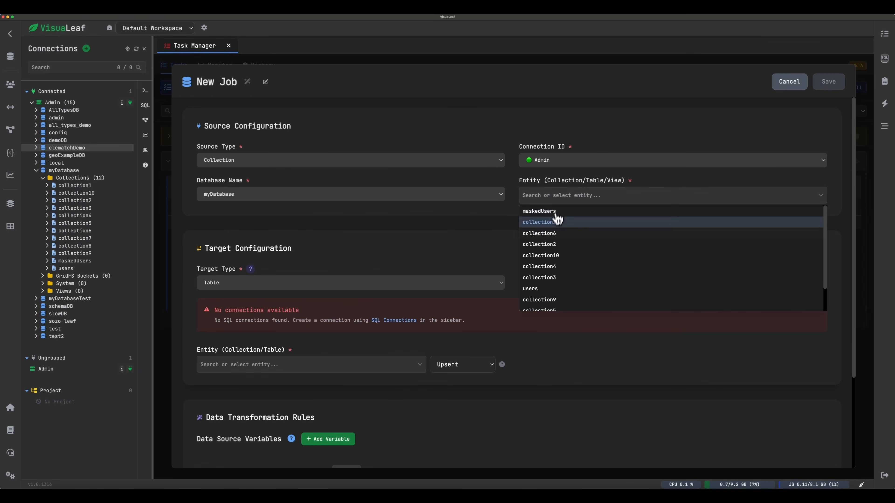
Configure the job's target as the maskedUsers collection of myDatabase on the Admin connection.
left_click(396, 284)
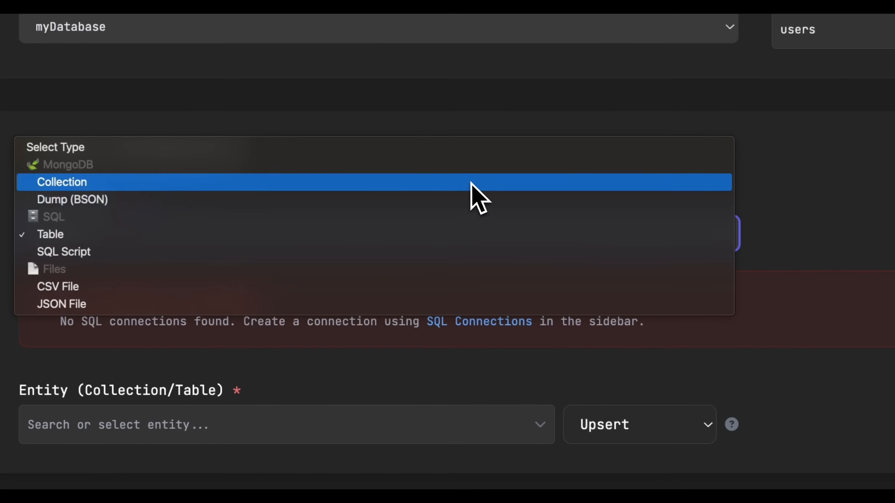
left_click(422, 187)
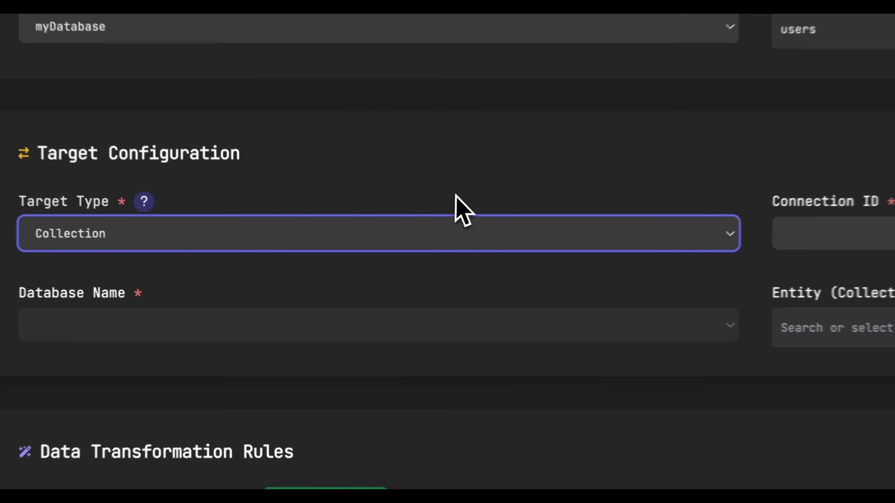
left_click(818, 230)
left_click(532, 297)
left_click(327, 322)
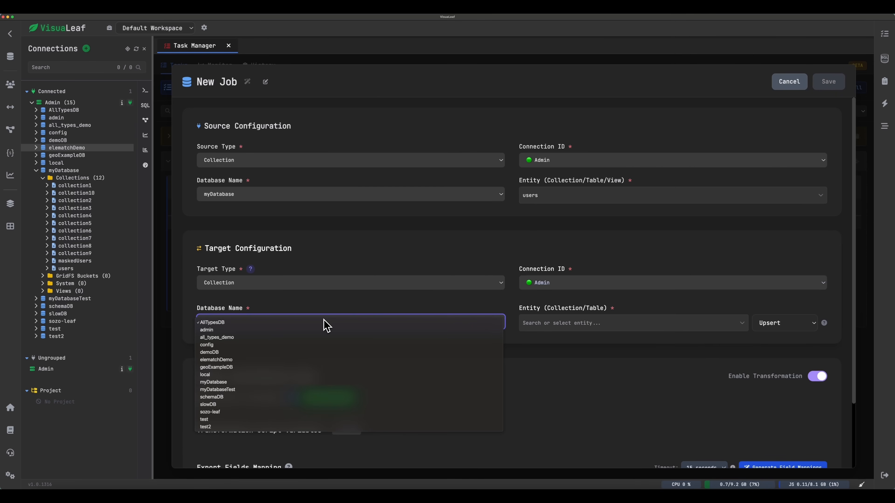
left_click(310, 383)
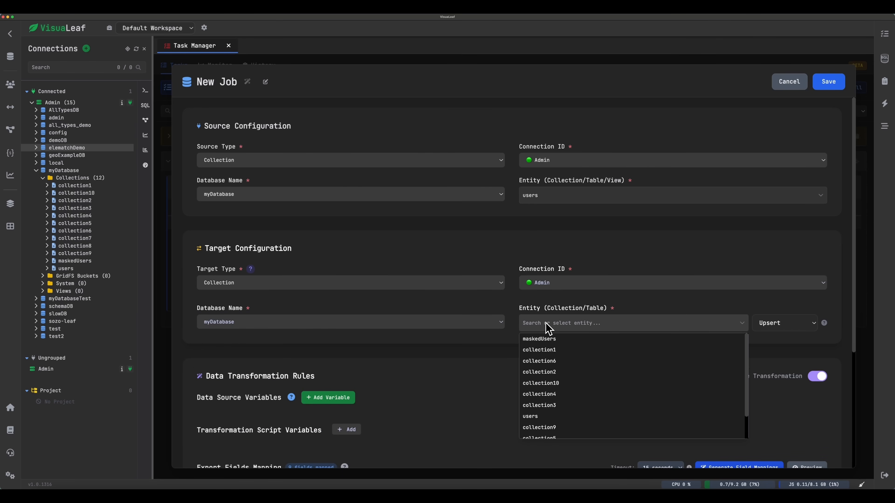
left_click(539, 339)
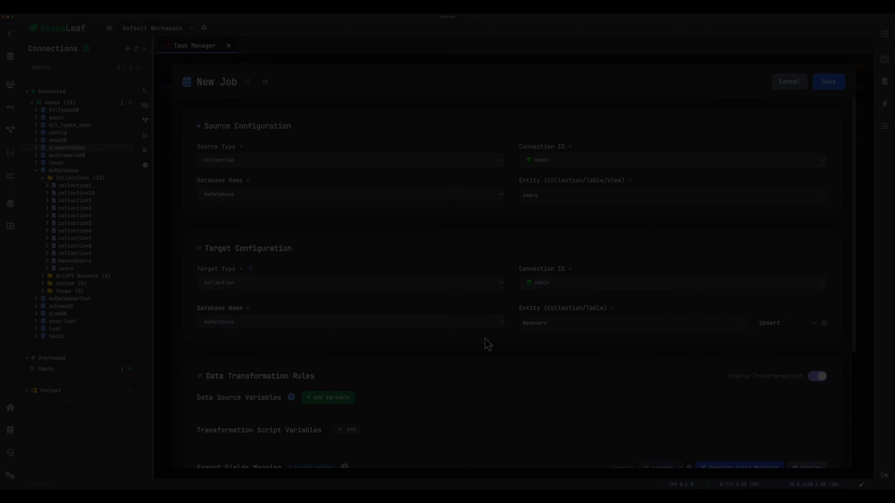
Save the job with username mapped to username_masked using the value script "********", and run it.
scroll(451, 278, "down", 4)
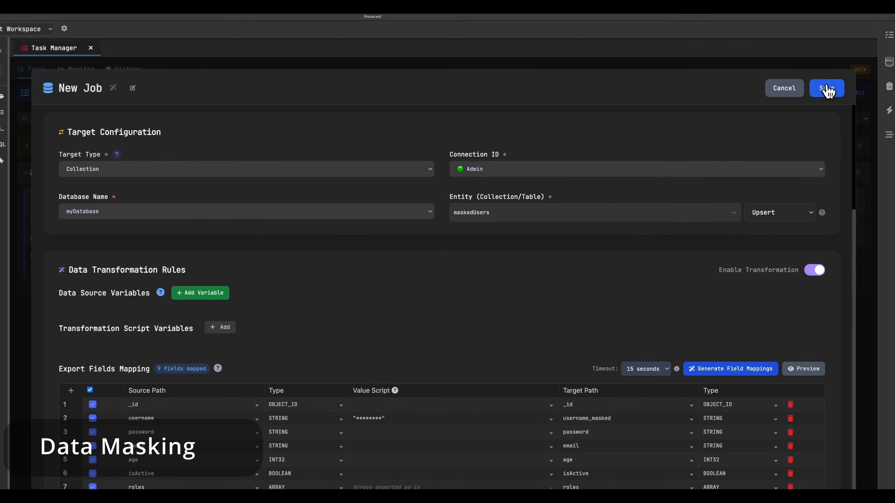
left_click(846, 58)
left_click(41, 270)
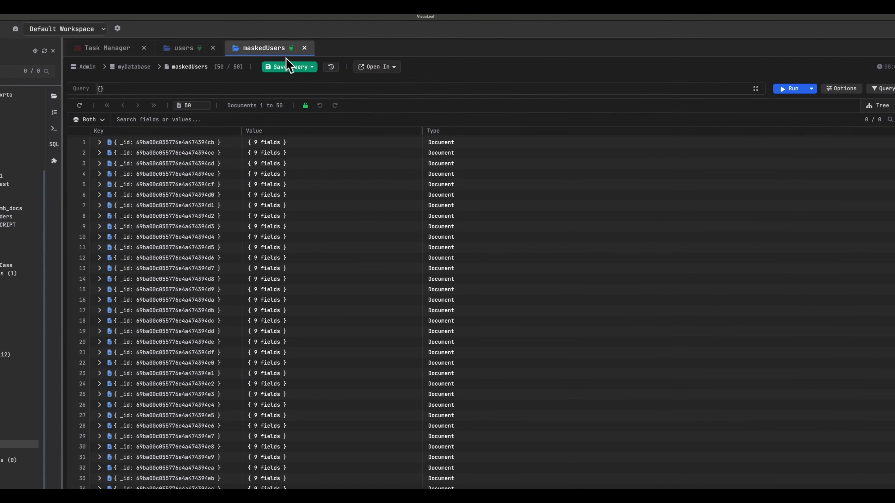
Place maskedUsers side by side with users and expand the first document in each to compare their fields.
left_click_drag(266, 44, 731, 200)
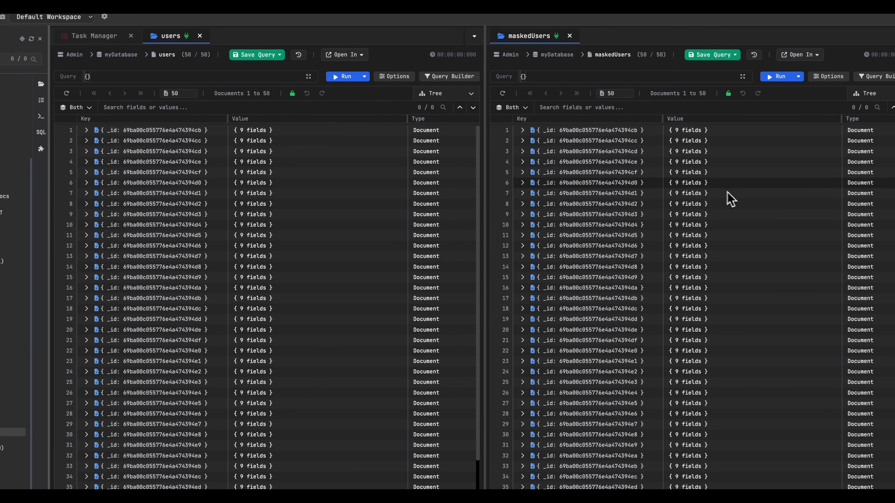
double_click(325, 133)
double_click(579, 132)
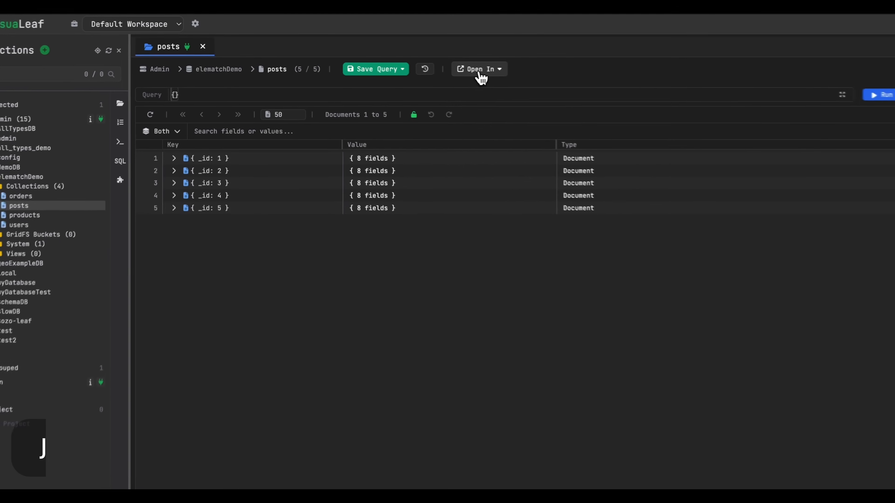
Generate the JSON schema of the elematchDemo.posts collection and expand its tags array.
left_click(486, 70)
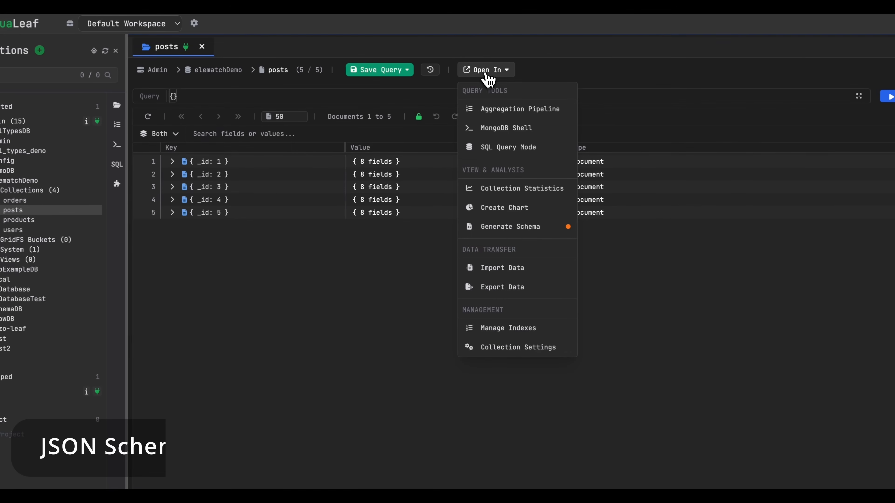
left_click(508, 229)
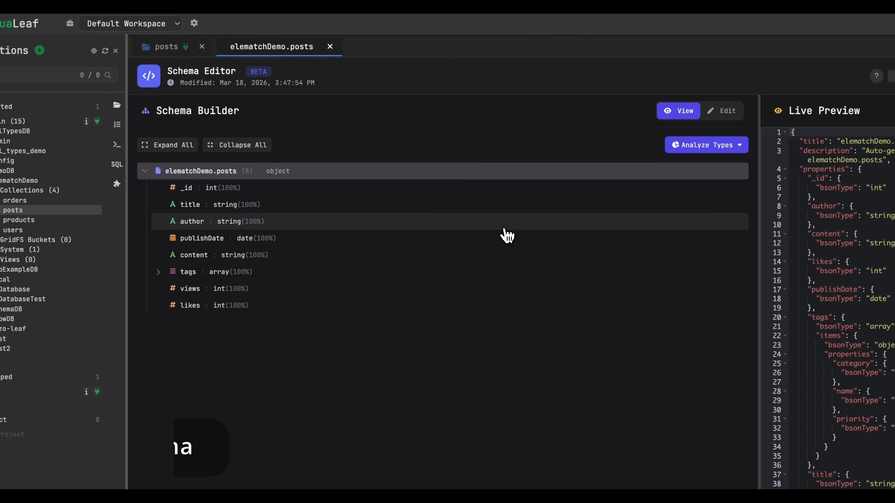
left_click(158, 272)
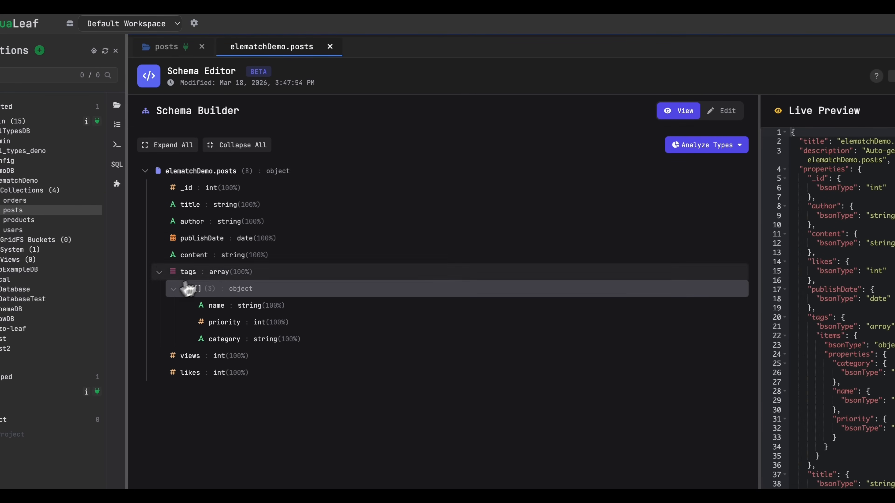
Edit the posts schema so _id, author and publishDate are required, and apply it as a validator with Strict level and Error action.
left_click(662, 69)
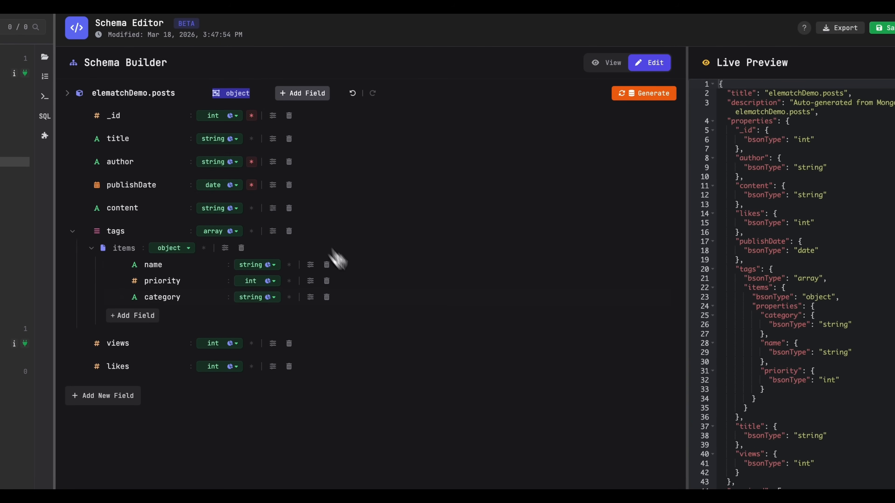
left_click(581, 460)
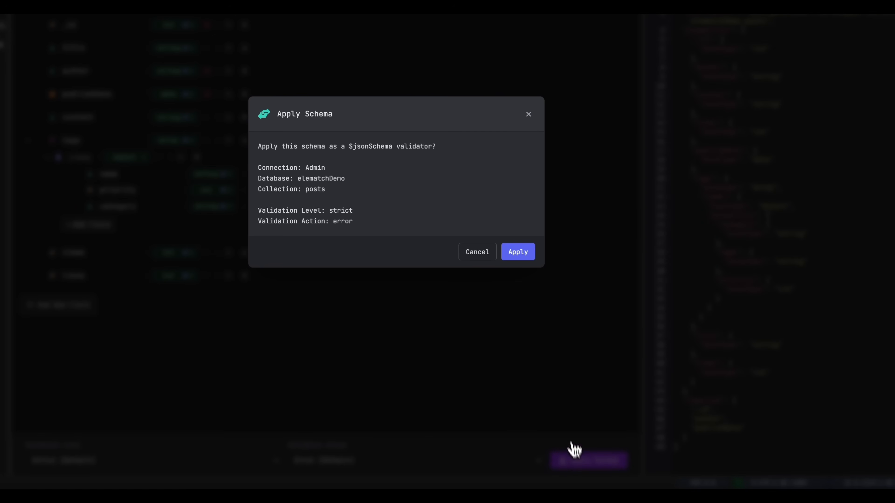
left_click(524, 257)
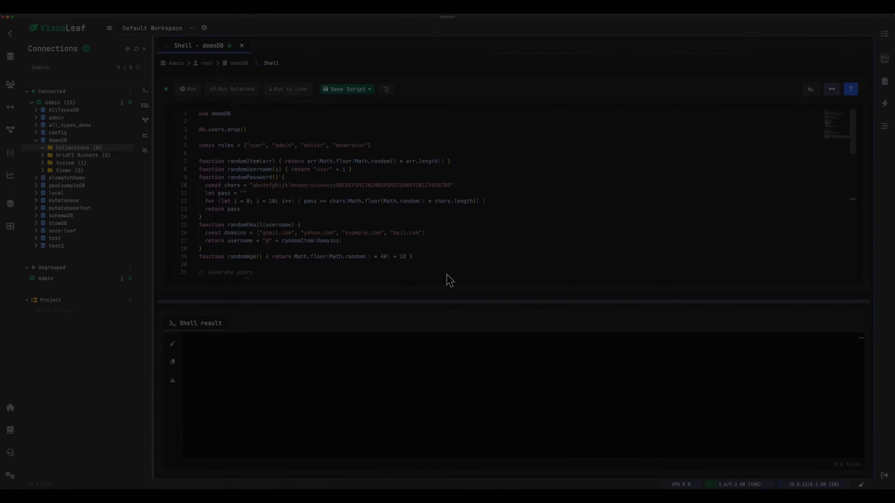
Review the demoDB shell script that generates users and queries them, and run the whole script.
scroll(363, 198, "down", 12)
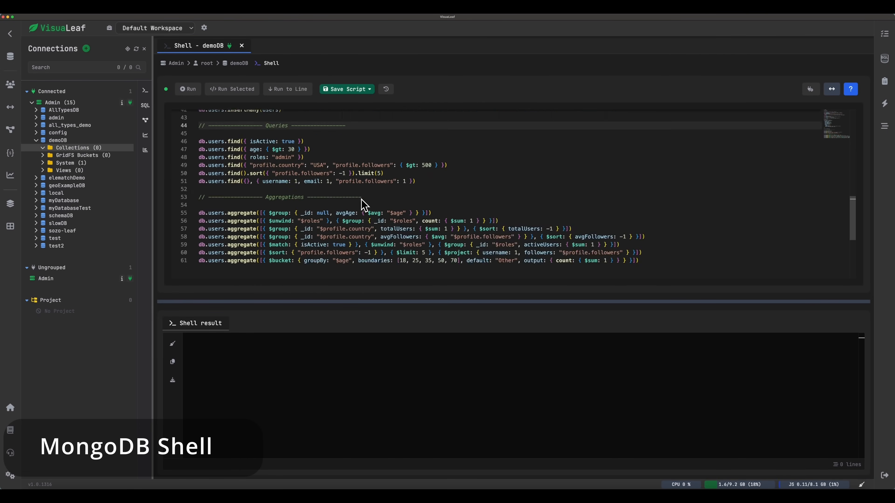
scroll(363, 204, "up", 12)
left_click(188, 89)
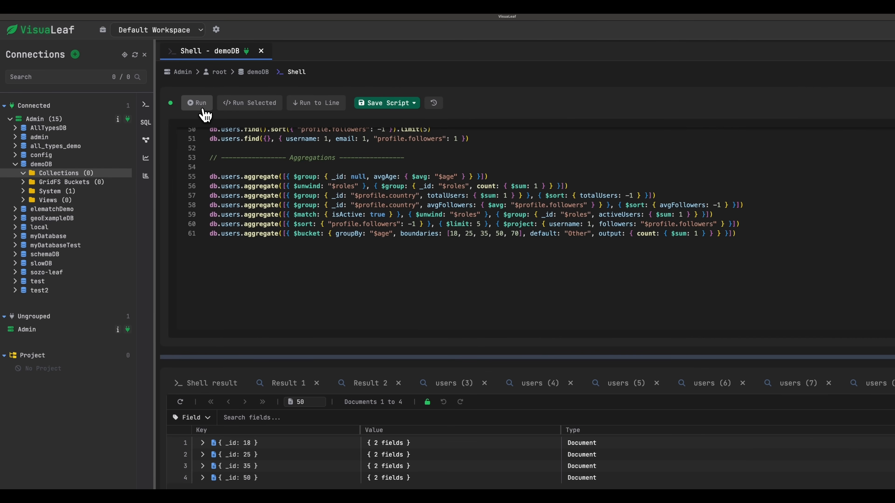
Reduce the demoDB shell script to its db.users find queries and aggregations, removing the user-generation code.
scroll(691, 239, "up", 7)
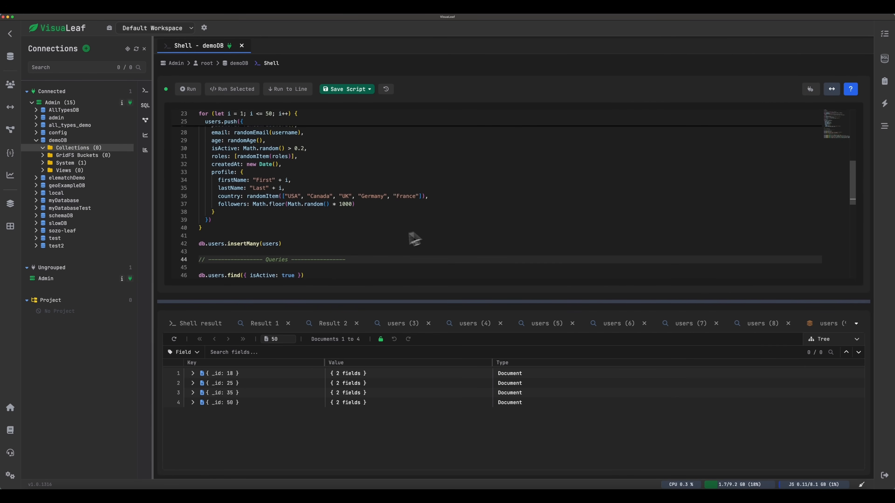
key("ctrl+a")
type("db.users.find({ isActive: true }) db.users.find({ age: { $gt: 30 } }) db.users.find({ roles: \"admin\" }) db.users.find({ \"profile.country\": \"USA\", \"profile.followers\": { $gt: 500 } }) db.users.find().sort({ \"profile.followers\": -1 }).limit(5) db.users.find({}, { username: 1, email: 1, \"profile.followers\": 1 })  // ---------------- Aggregations ----------------  db.users.aggregate([{ $group: { _id: null, avgAge: { $avg: \"$age\" } } }]) db.users.aggregate([{ $unwind: \"$roles\" }, { $group: { _id: \"$roles\", count: { $sum: 1 } } }]) db.users.aggregate([{ $group: { _id: \"$profile.country\", totalUsers: { $sum: 1 } } }, { $sort: { totalUsers: -1 } }]) db.users.aggregate([{ $group: { _id: \"$profile.country\", avgFollowers: { $avg: \"$profile.followers\" } } }, { $sort: { avgFollowers: -1 } }]) db.users.aggregate([{ $match: { isActive: true } }, { $unwind: \"$roles\" }, { $group: { _id: \"$roles\", activeUsers: { $sum: 1 } } }]) db.users.aggregate([{ $sort: { \"profile.followers\": -1 } }, { $limit: 5 }, { $project: { username: 1, followers: \"$profile.followers\" } }]) db.users.aggregate([{ $bucket: { groupBy: \"$age\", boundaries: [18, 25, 35, 50, 70], default: \"Other\", output: { count: { $sum: 1 } } } }])")
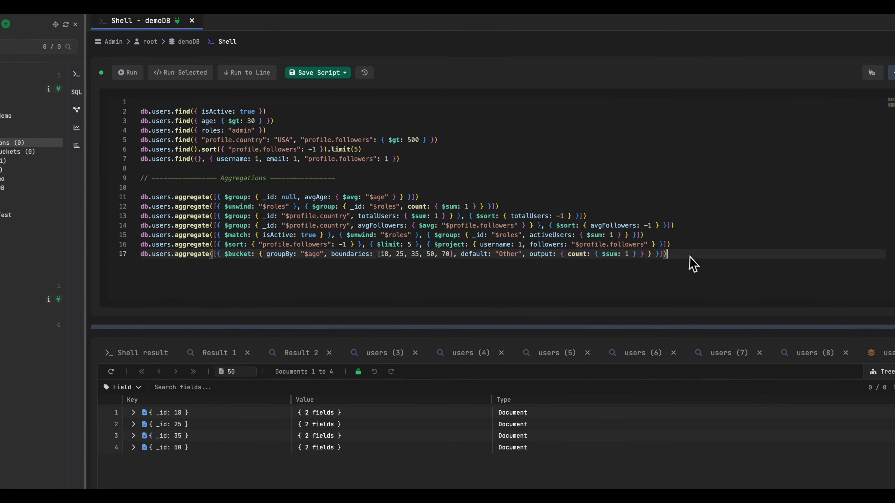
Remove the aggregation section from the demoDB shell script and run the remaining db.users find queries.
left_click_drag(693, 264, 116, 179)
key("BackSpace")
left_click(128, 73)
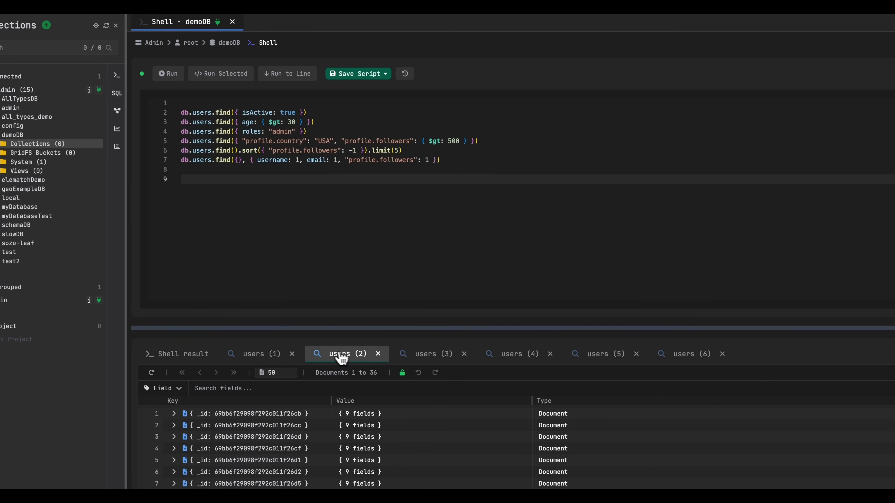
Review the documents returned by the sorted, limited find and the field-projection find on users.
left_click(599, 353)
double_click(401, 414)
left_click(691, 354)
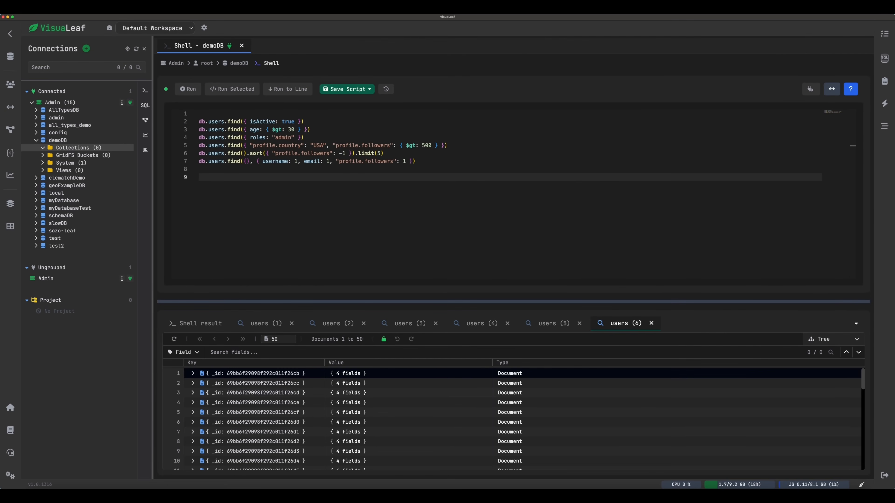
double_click(254, 393)
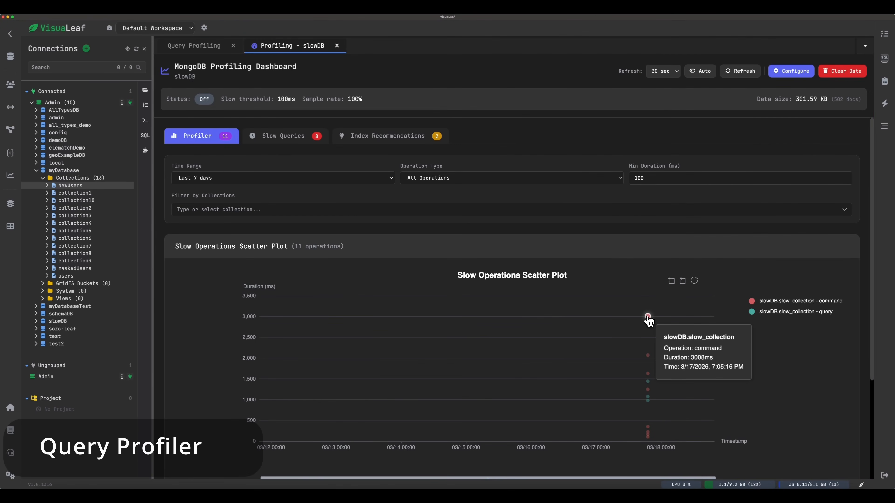
Open the slow queries behind the slowest command in slowDB's scatter plot and expand the $indexStats command's details.
left_click(648, 317)
left_click(766, 384)
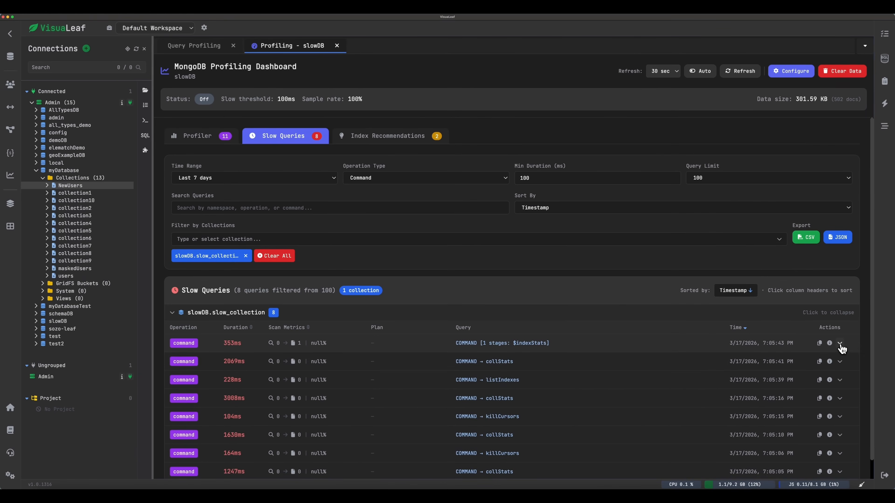
left_click(840, 344)
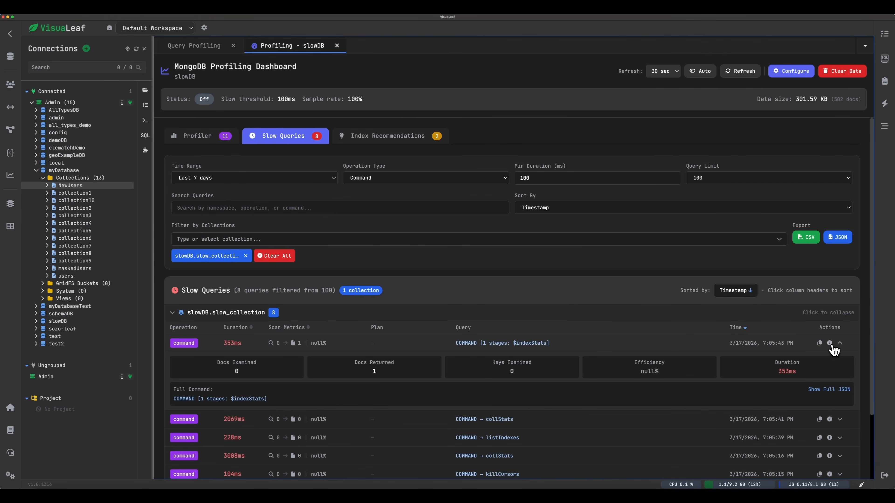
Examine the $indexStats command's explain plan down to its execution statistics and server info, and close it.
left_click(831, 344)
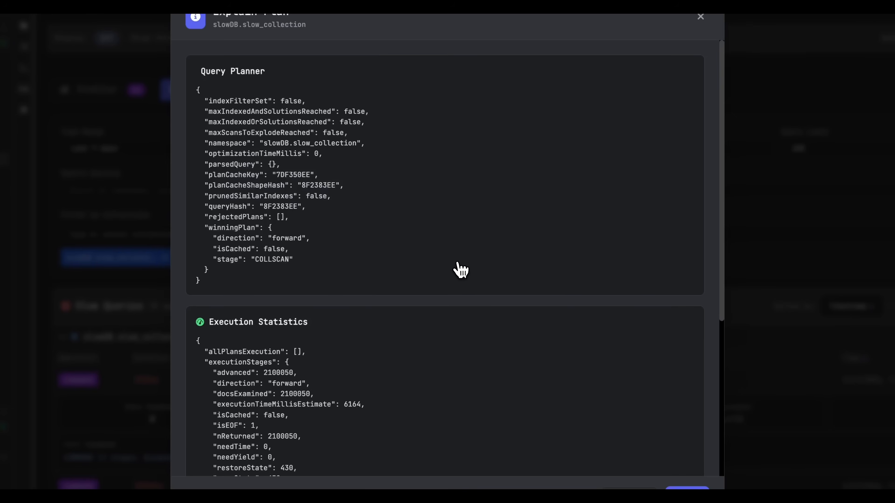
scroll(457, 264, "down", 5)
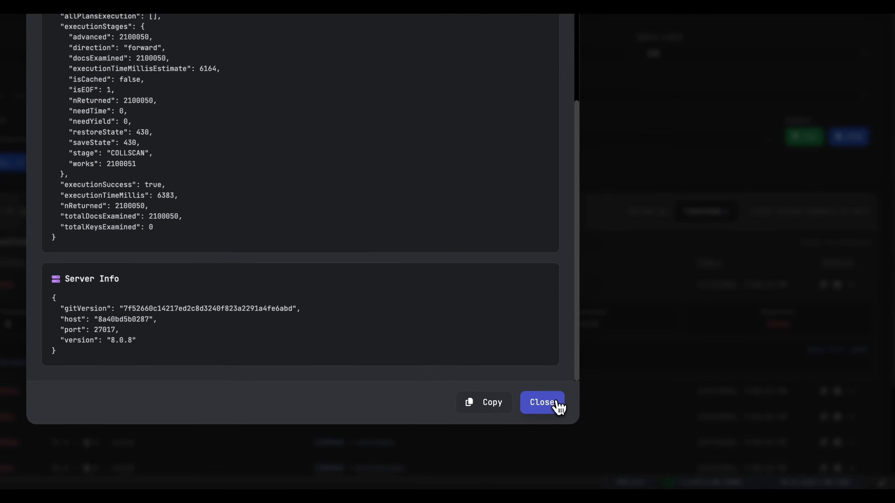
left_click(618, 427)
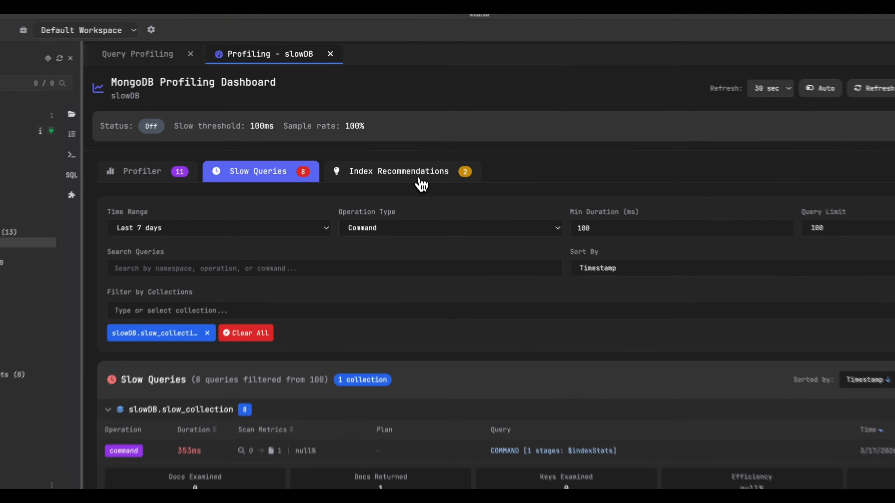
Review the index recommendations for slowDB.slow_collection and show the query pattern behind the name index suggestion.
left_click(402, 134)
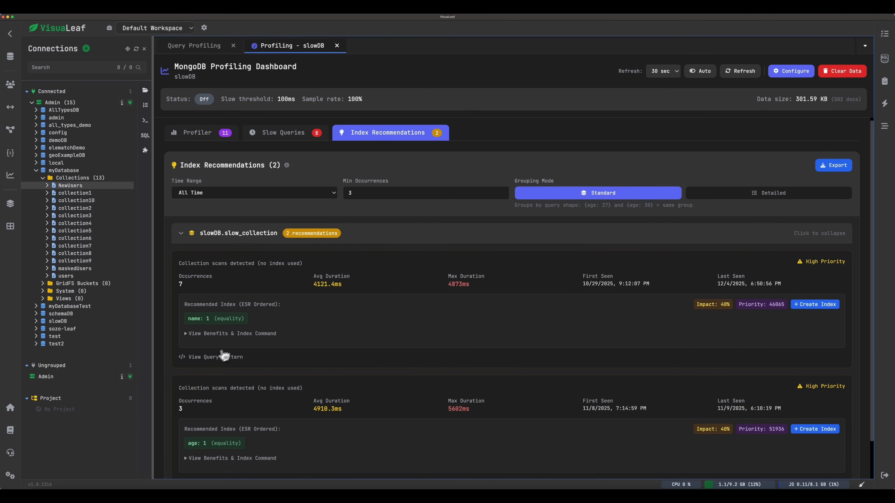
left_click(225, 357)
scroll(279, 333, "down", 1)
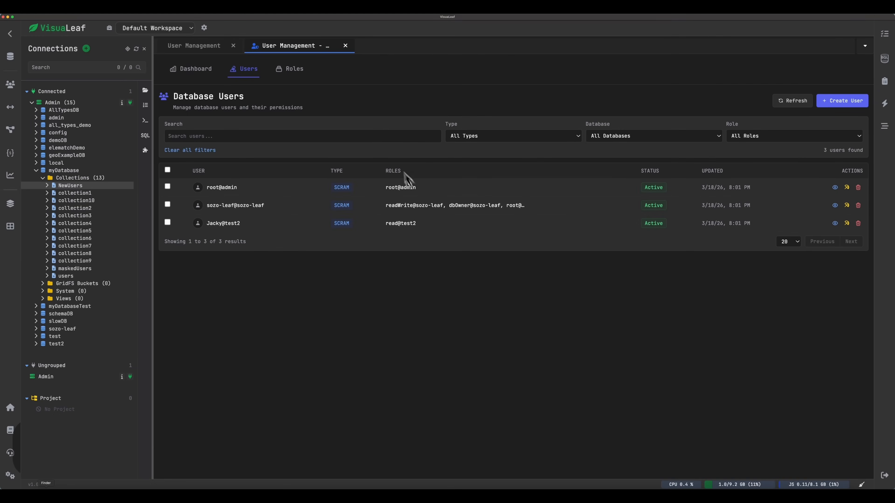
Look through the list of database roles and return to the RBAC dashboard.
left_click(293, 69)
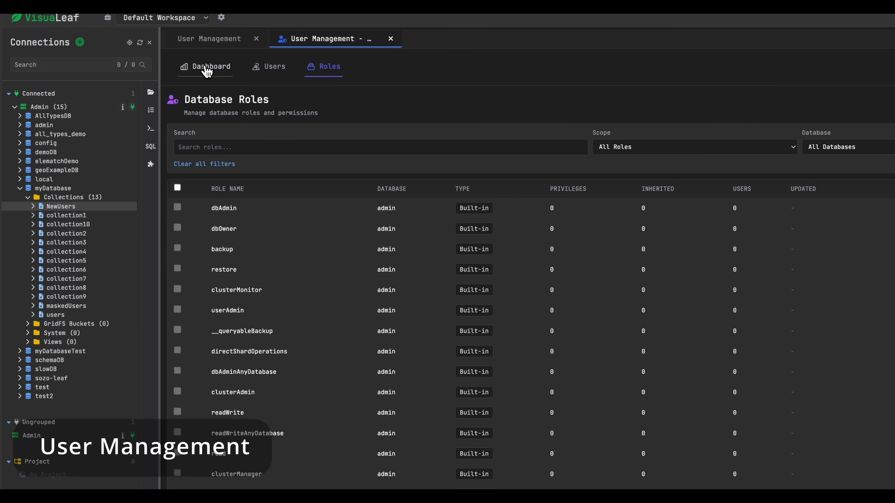
left_click(207, 71)
Start a new SCRAM user named newUser on the admin database, and enter and confirm the account password.
left_click(245, 208)
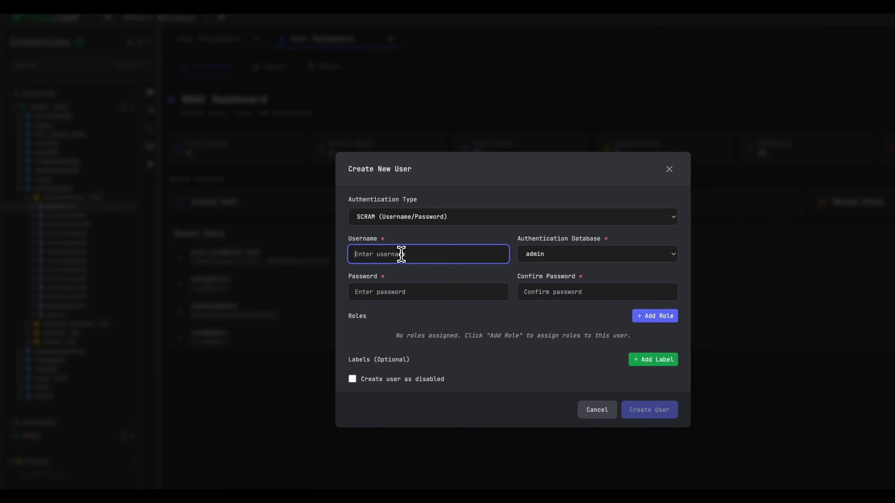
left_click(417, 291)
type("pas")
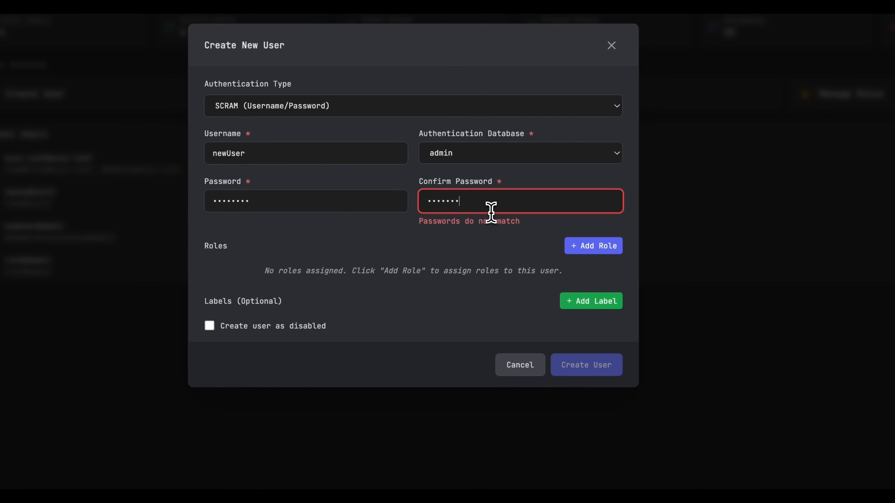
type("d1")
left_click(568, 244)
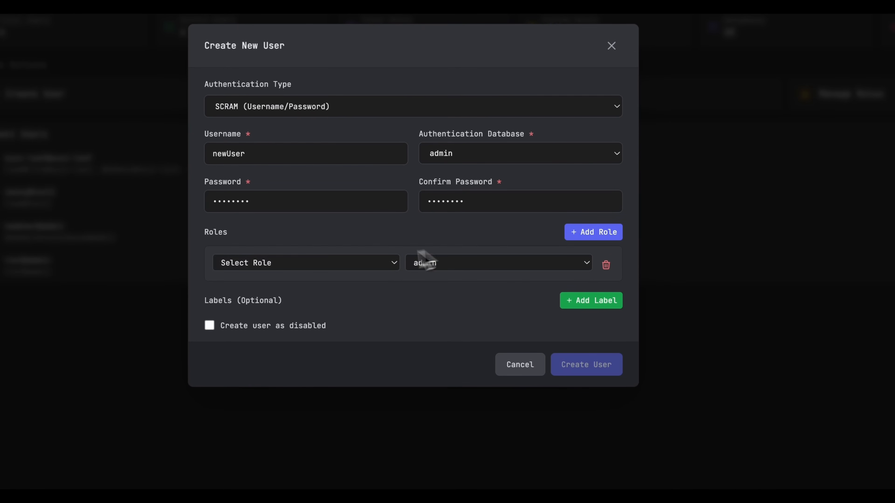
Assign newUser the DB Admin (Any DB) role on admin, add a blank label row, and create the user.
left_click(376, 264)
left_click(320, 343)
left_click(585, 311)
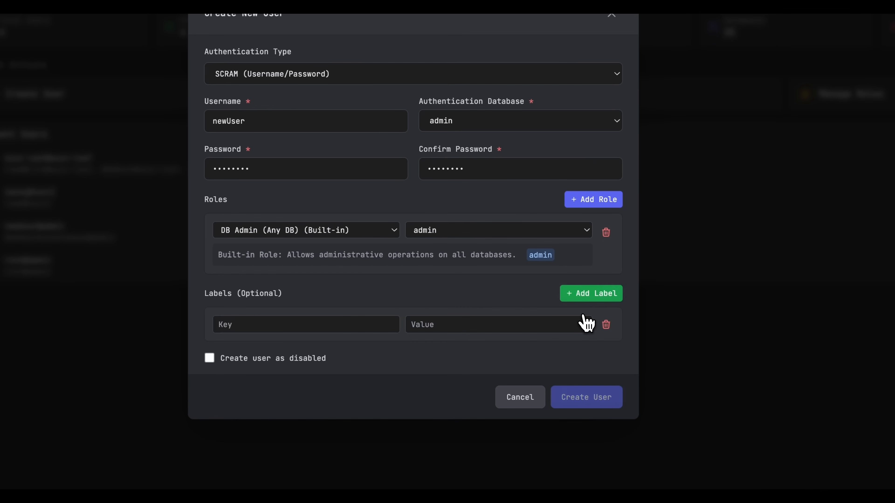
left_click(573, 397)
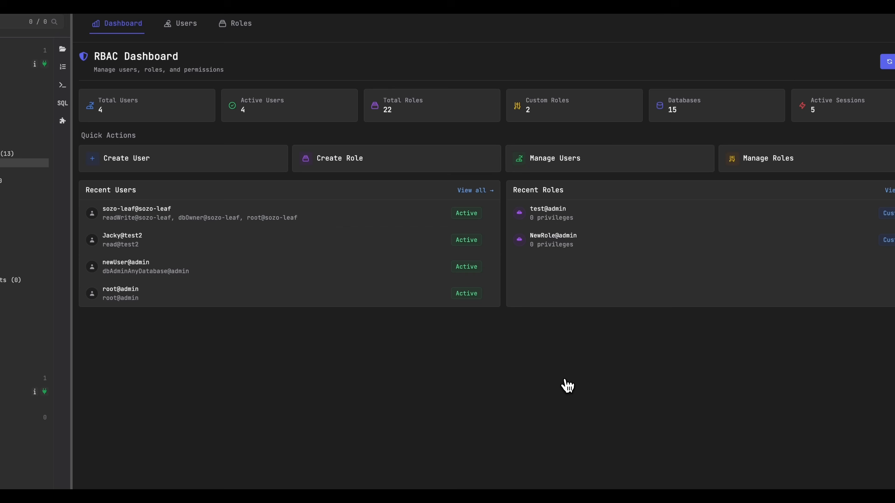
View the form for creating a new role and its database choices, keeping admin selected.
left_click(418, 166)
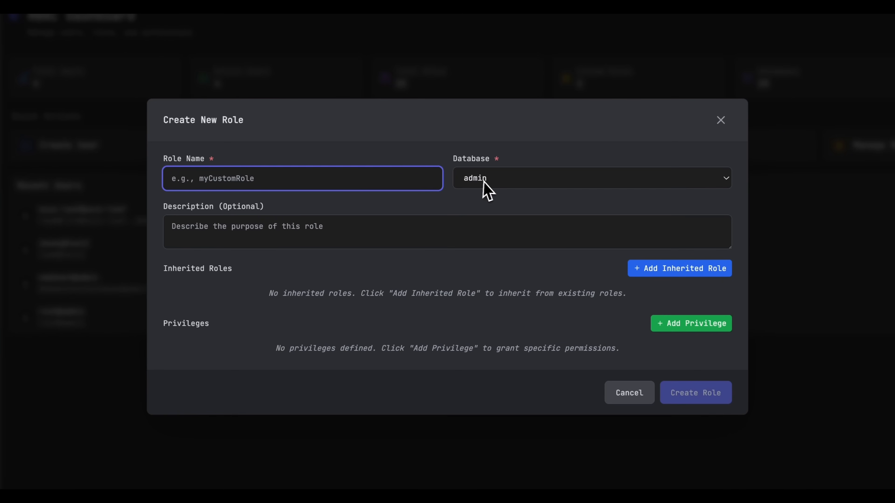
left_click(483, 182)
key("Escape")
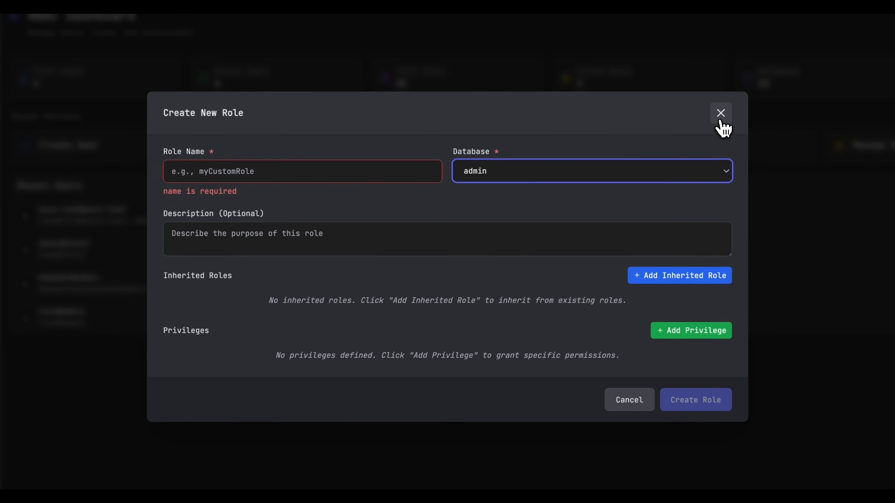